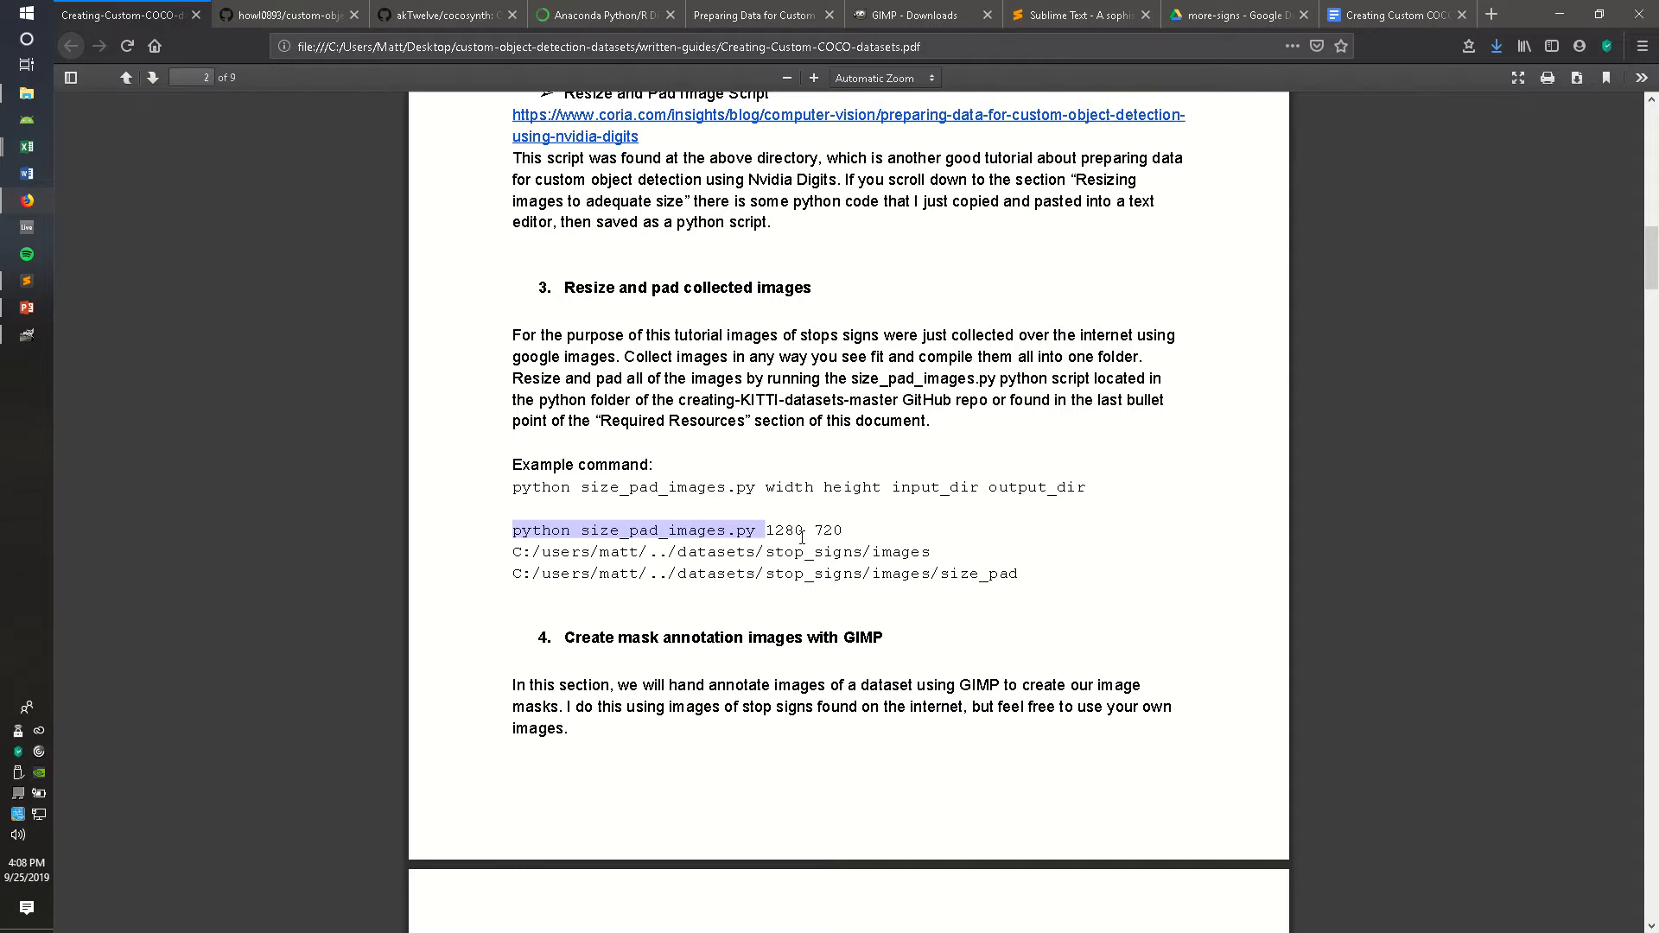
Step: Read the guide's resize-and-pad command example and the GIMP mask annotation section
click(799, 558)
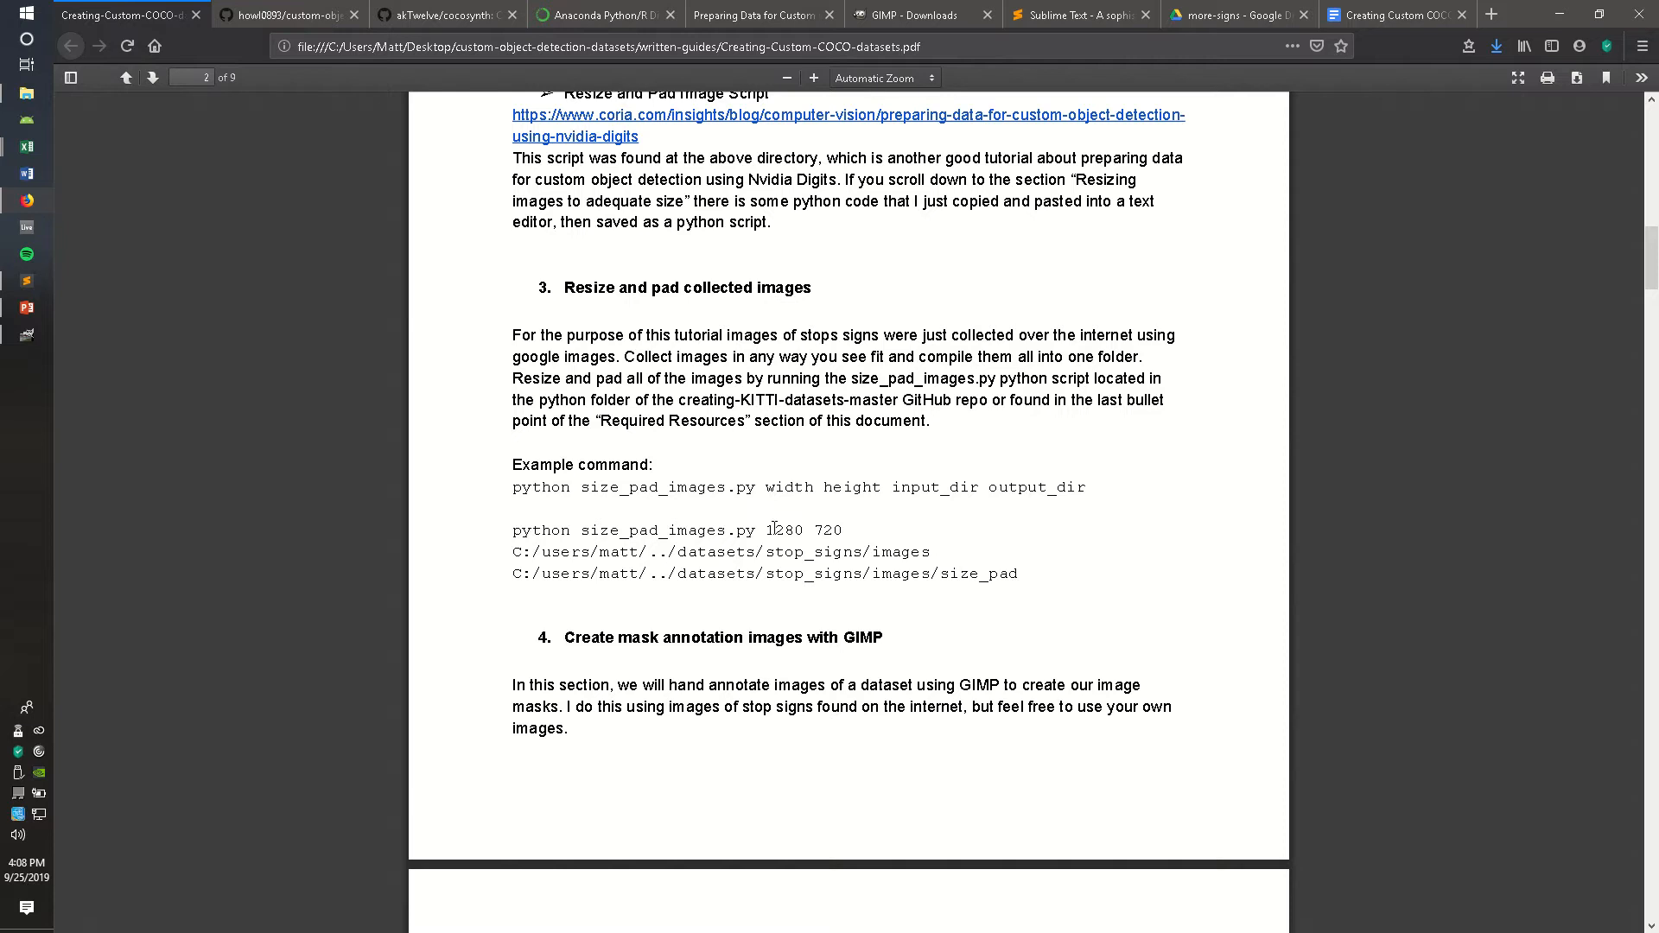
drag(768, 530, 845, 530)
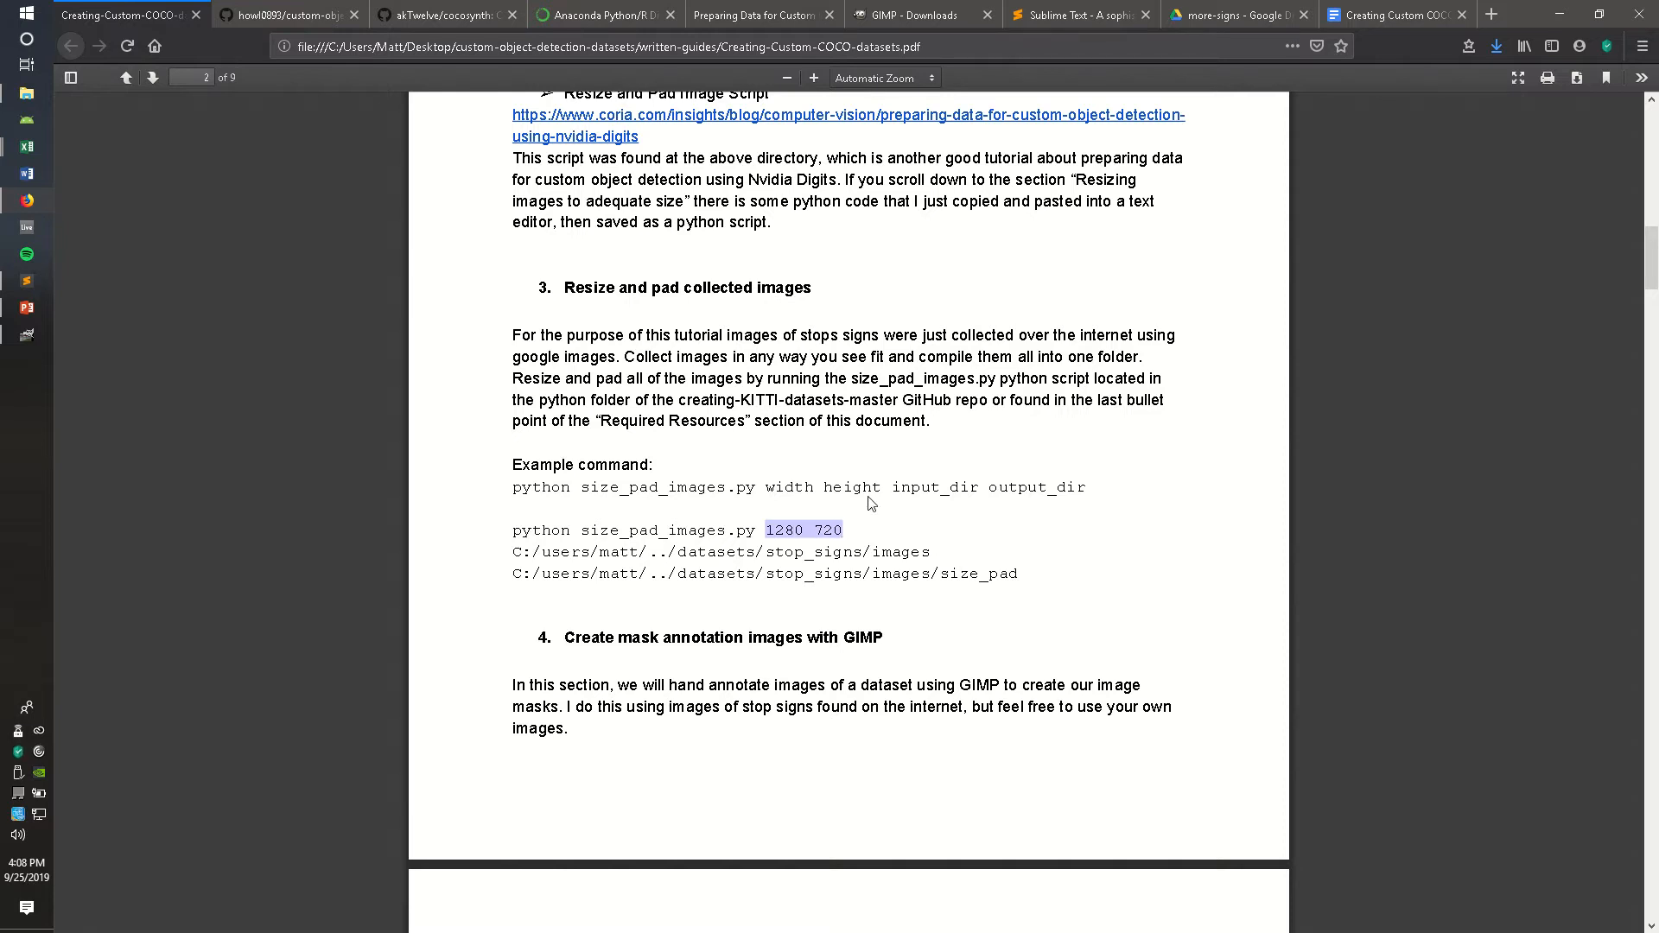
click(926, 545)
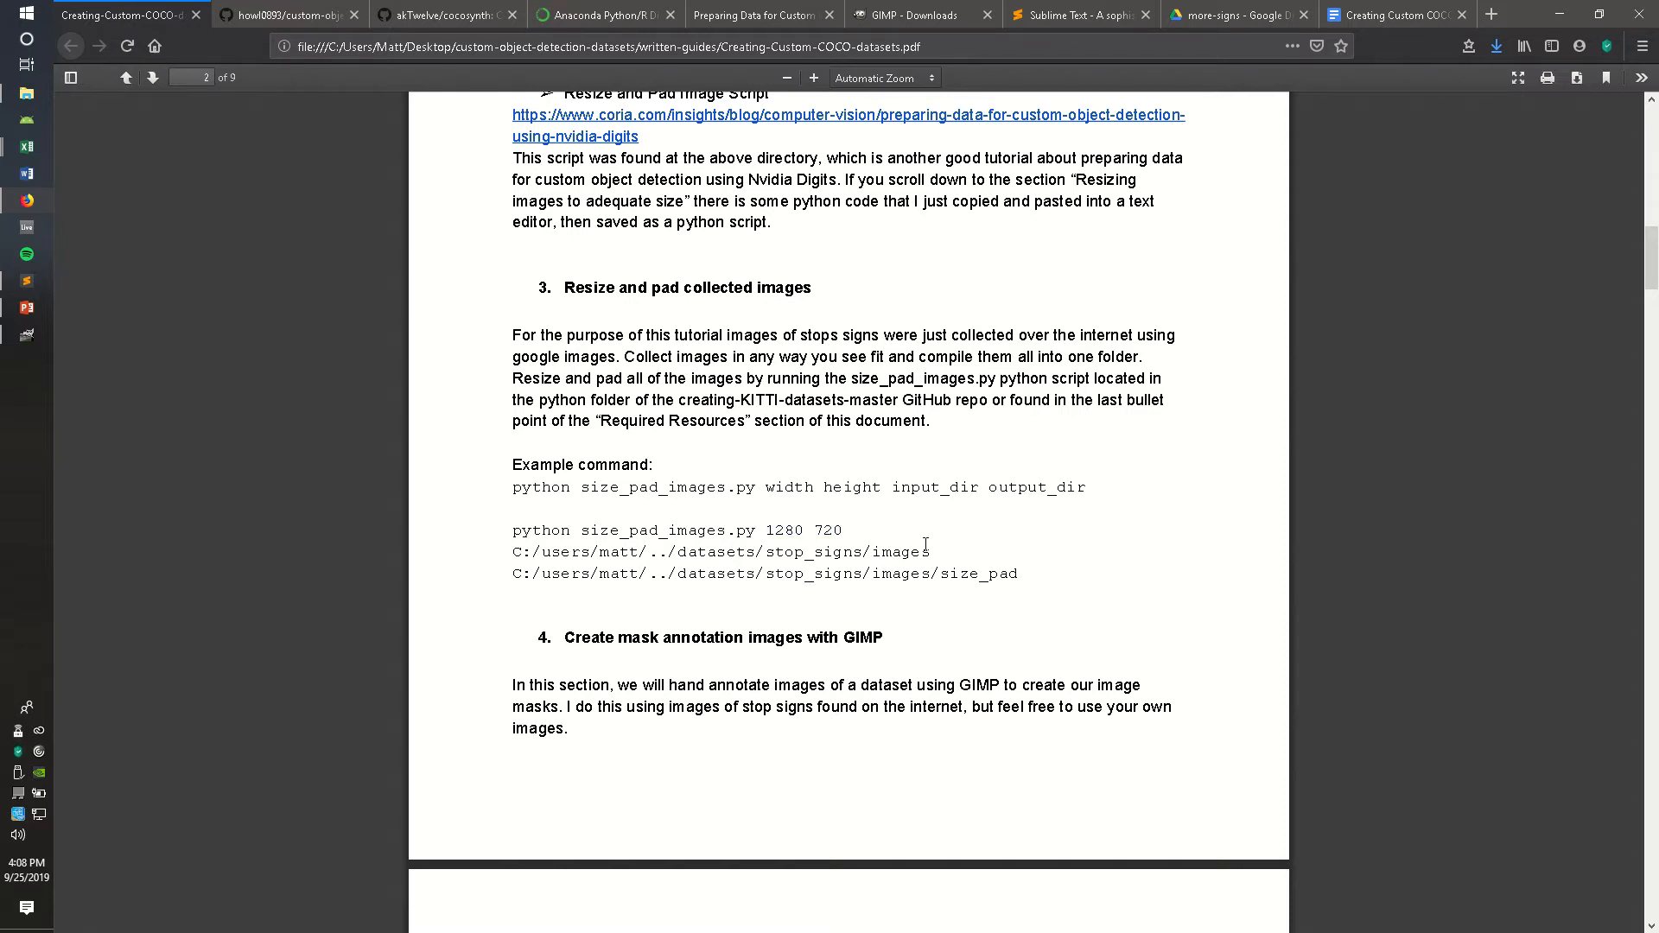
drag(899, 486, 1084, 487)
click(882, 580)
scroll(804, 542, down, 5)
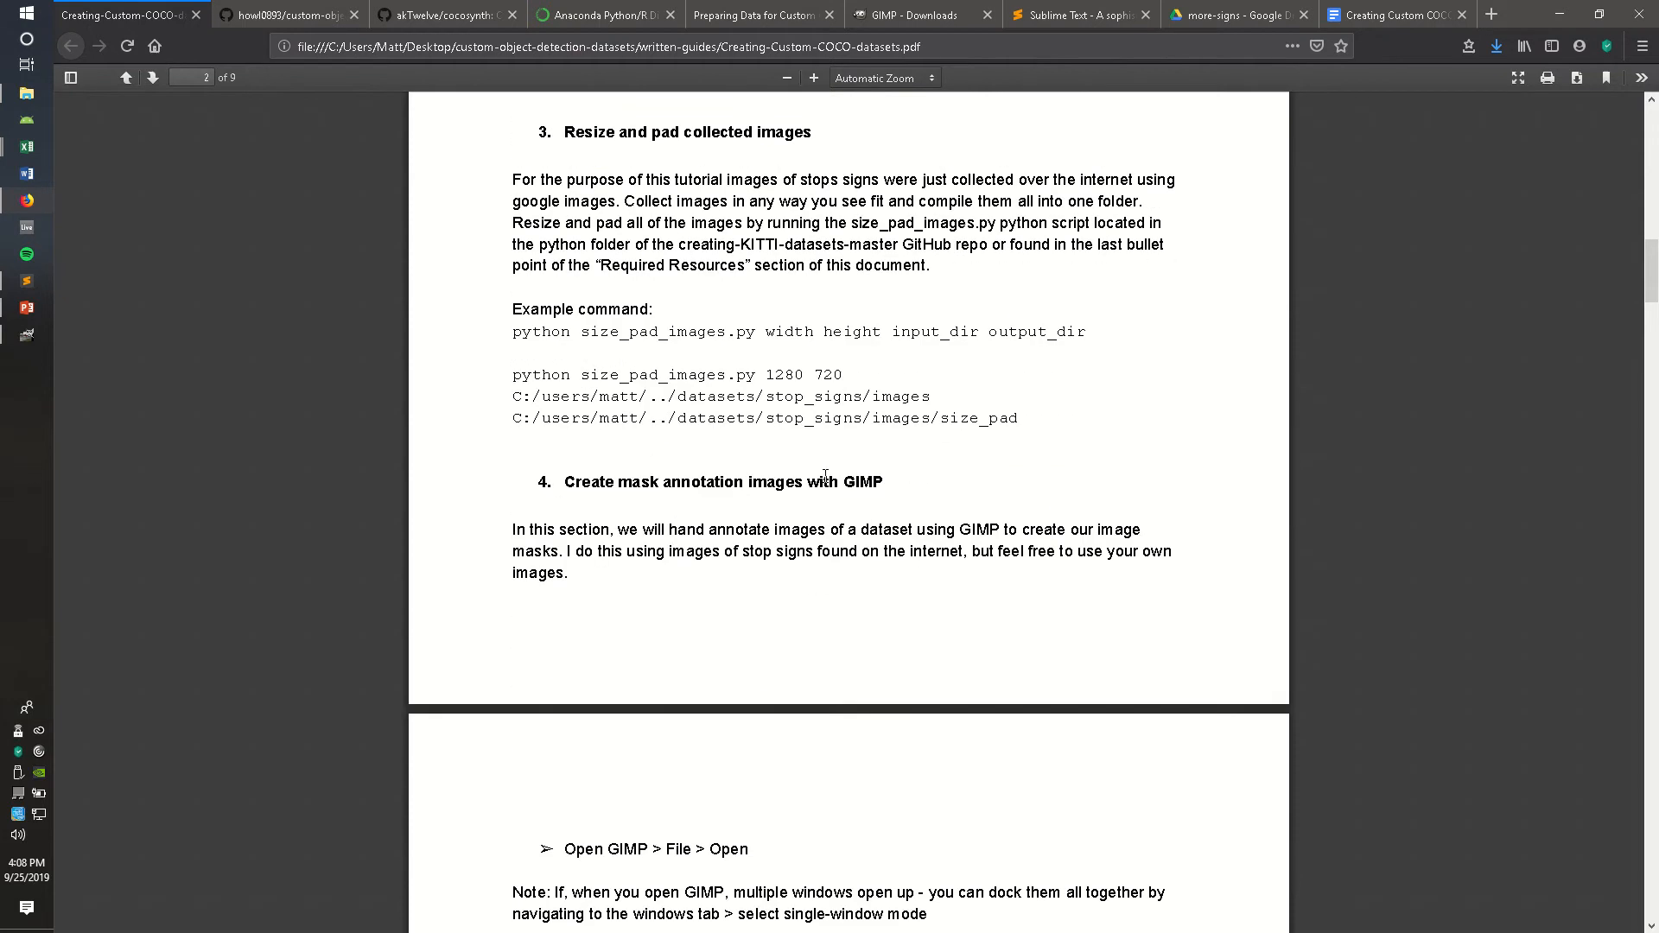
scroll(819, 401, down, 1)
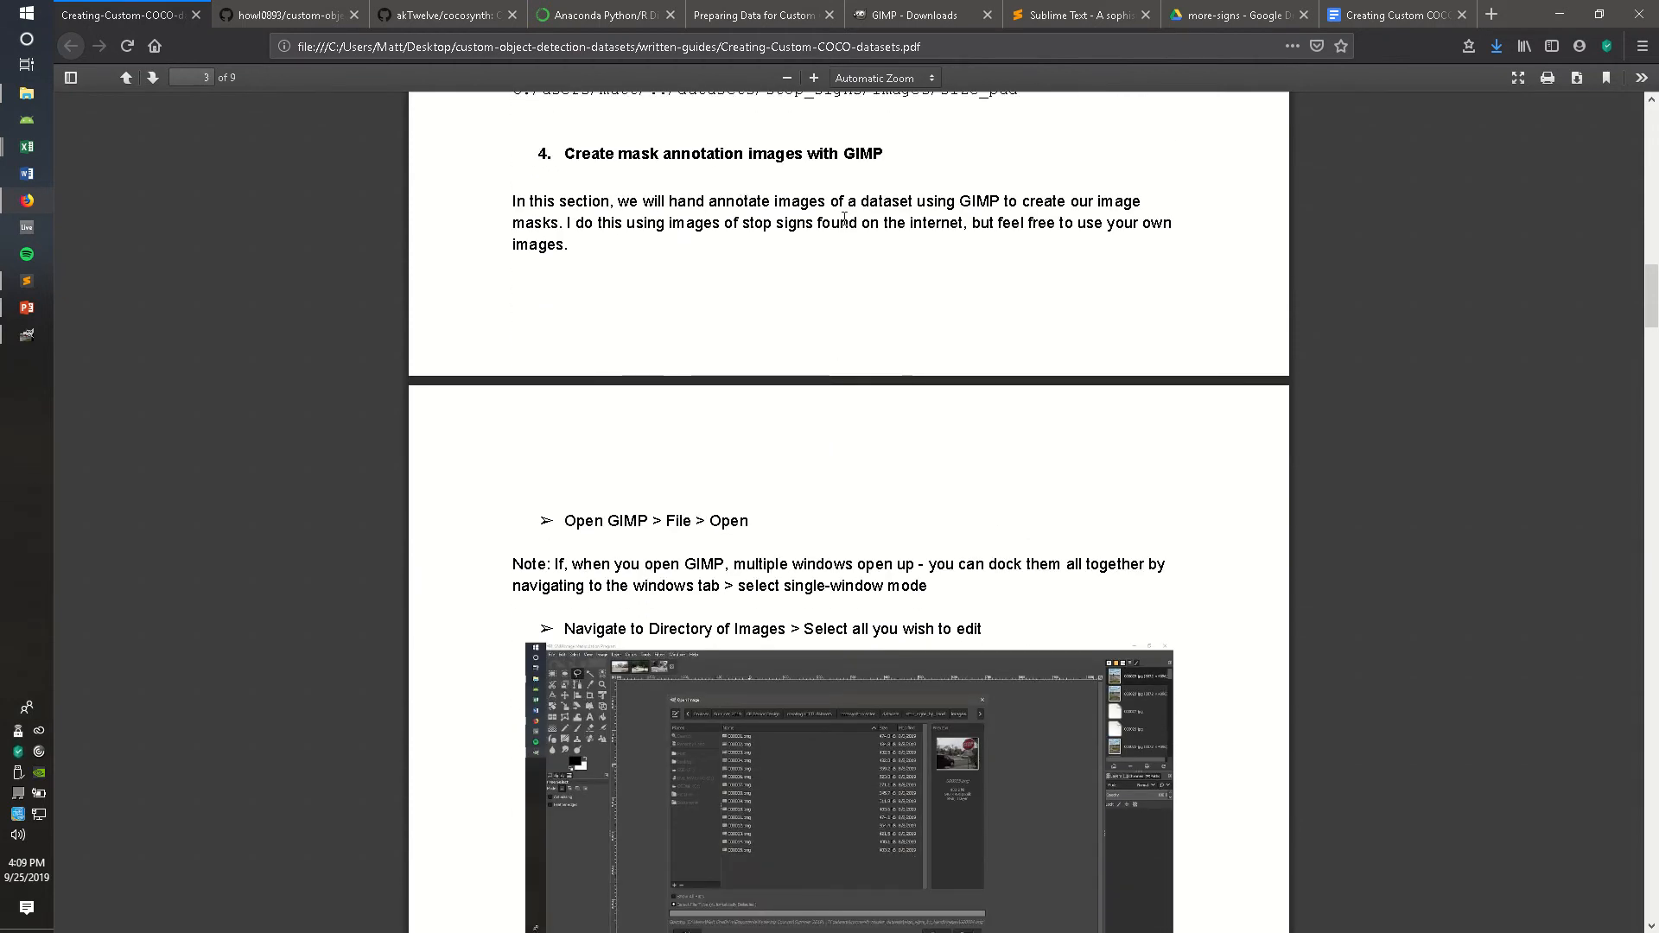
Step: Switch to GIMP and browse the dataset's images folder in the Open Image dialog before cancelling it
click(27, 334)
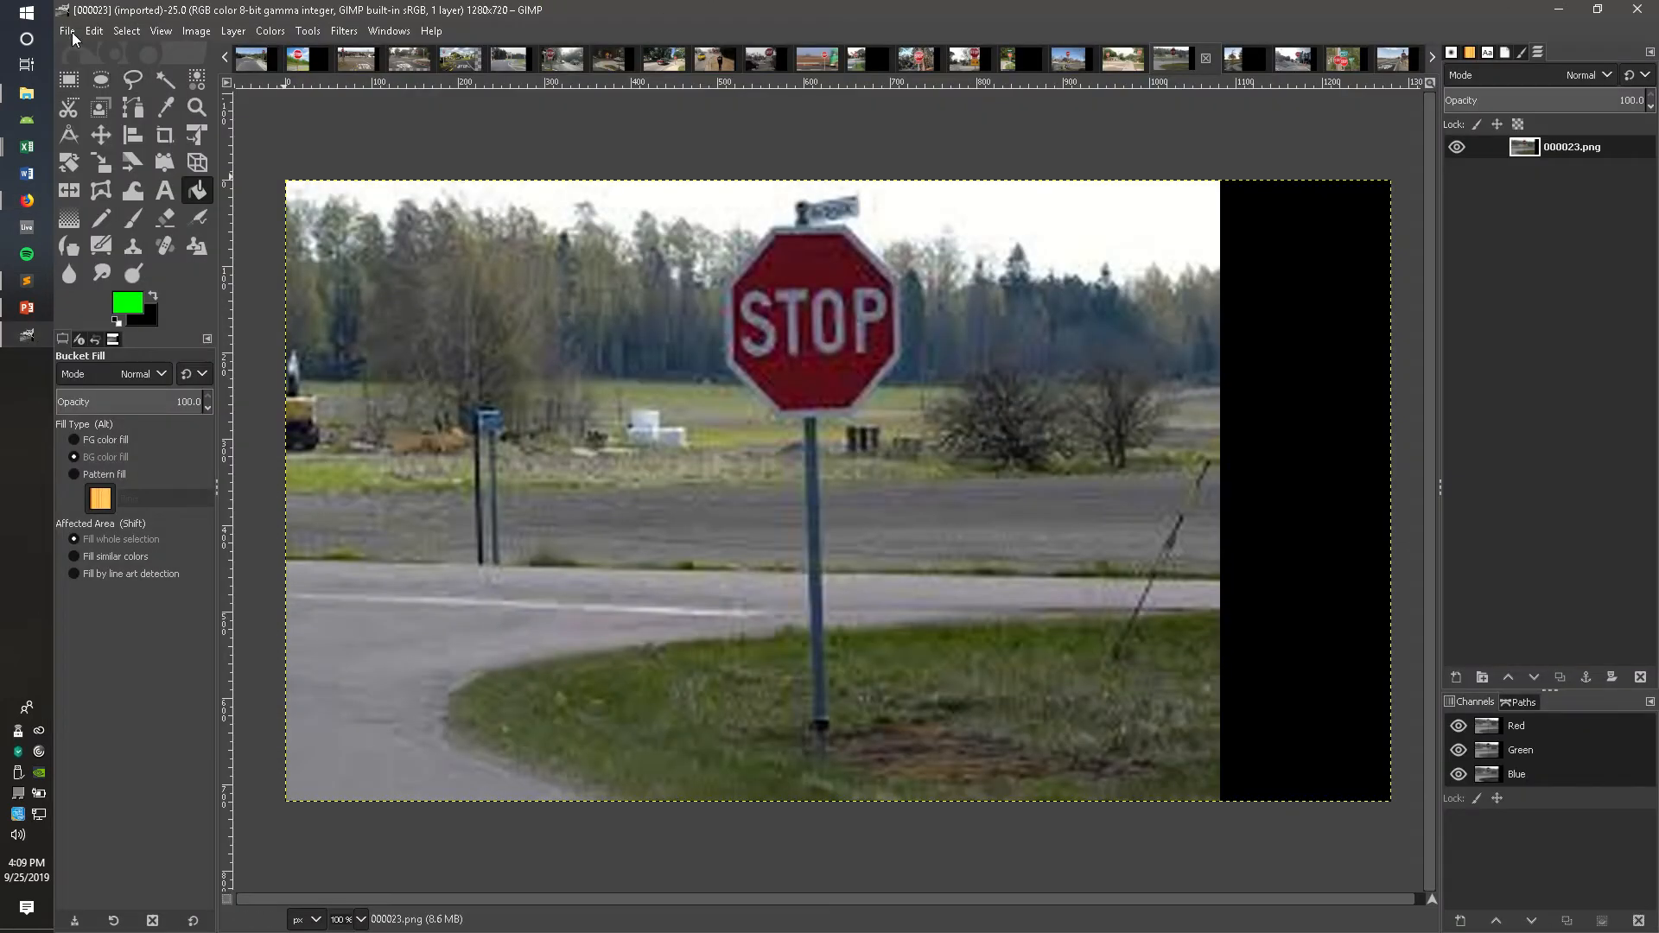
key(alt+f)
click(109, 103)
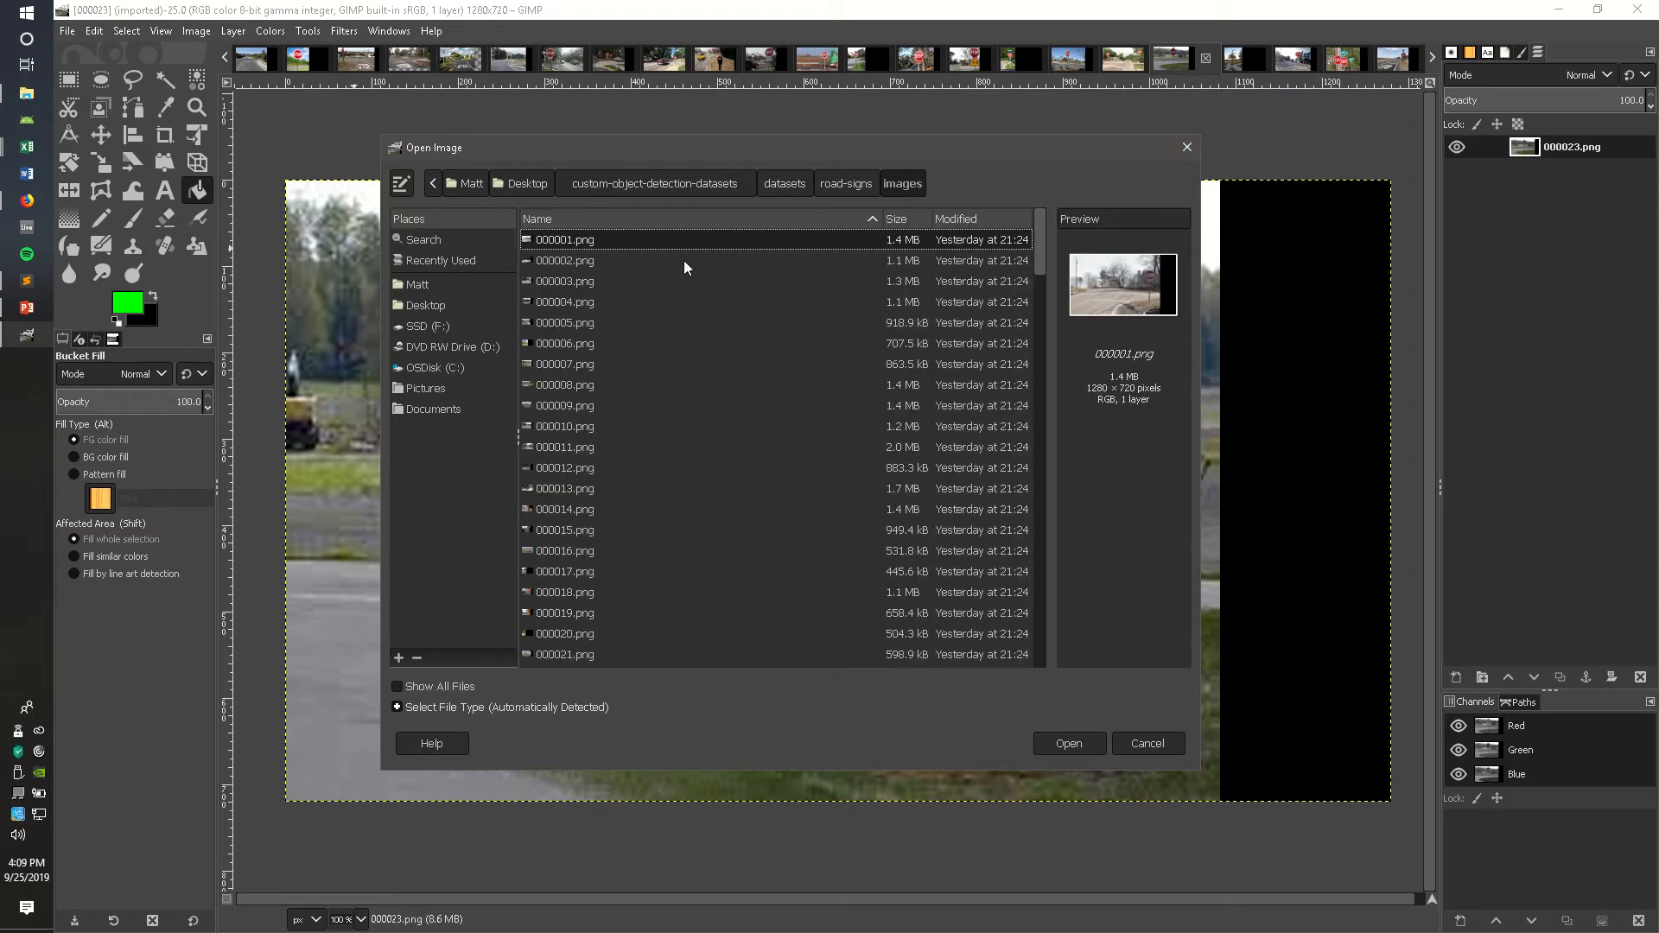
drag(1046, 287, 1008, 678)
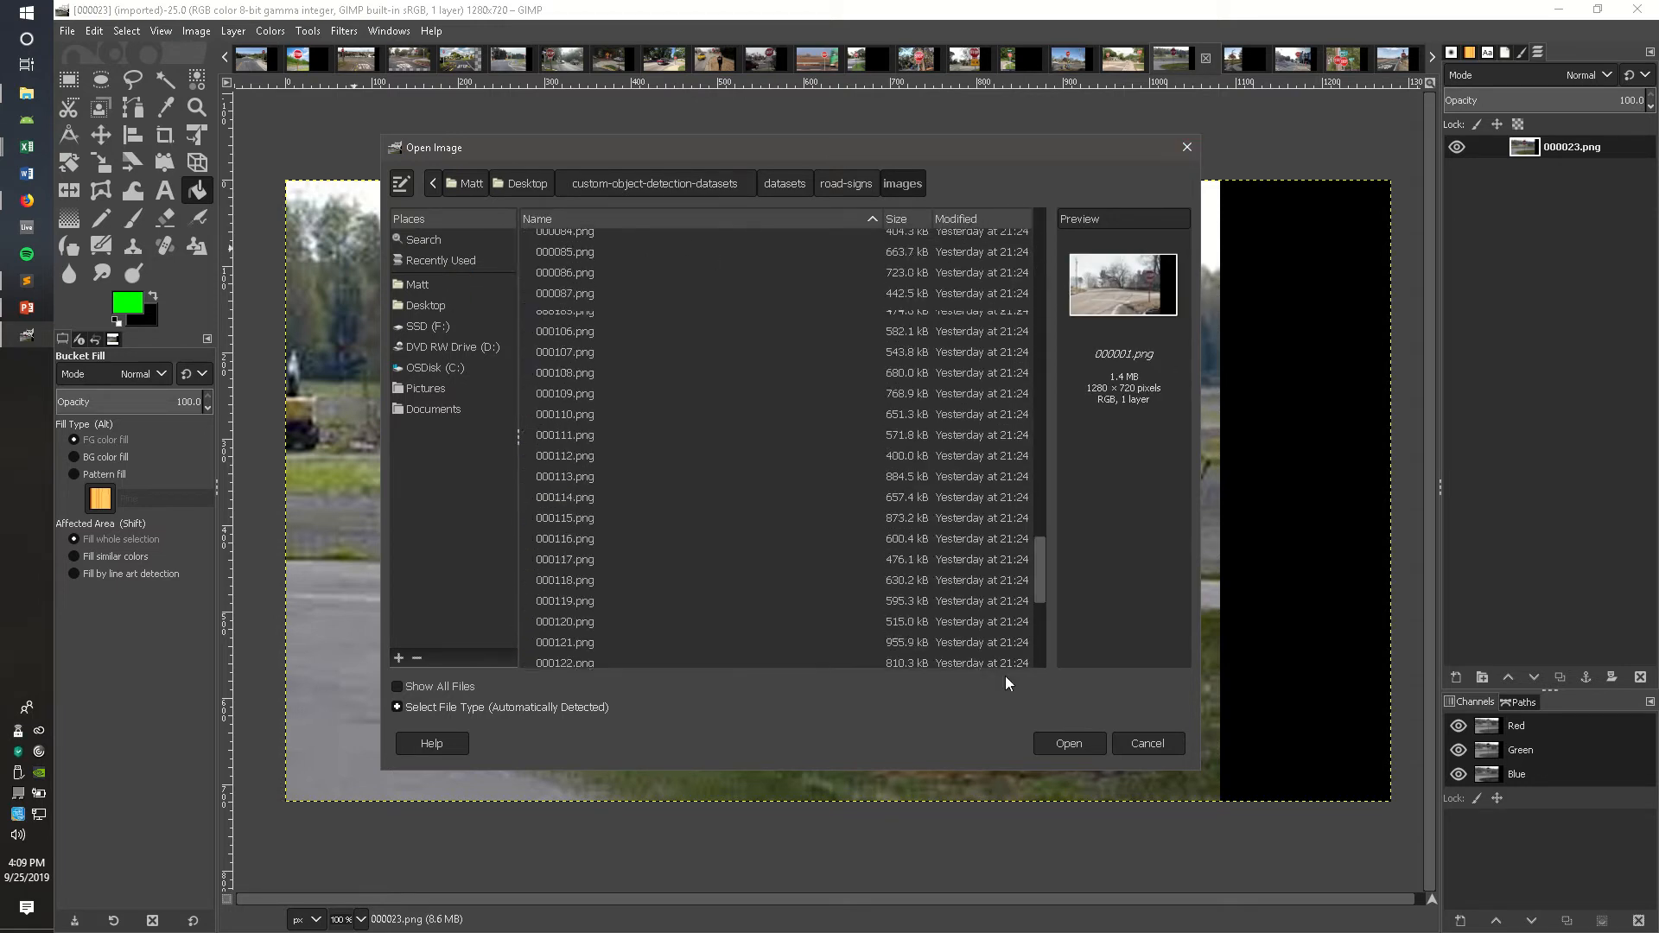
click(1147, 744)
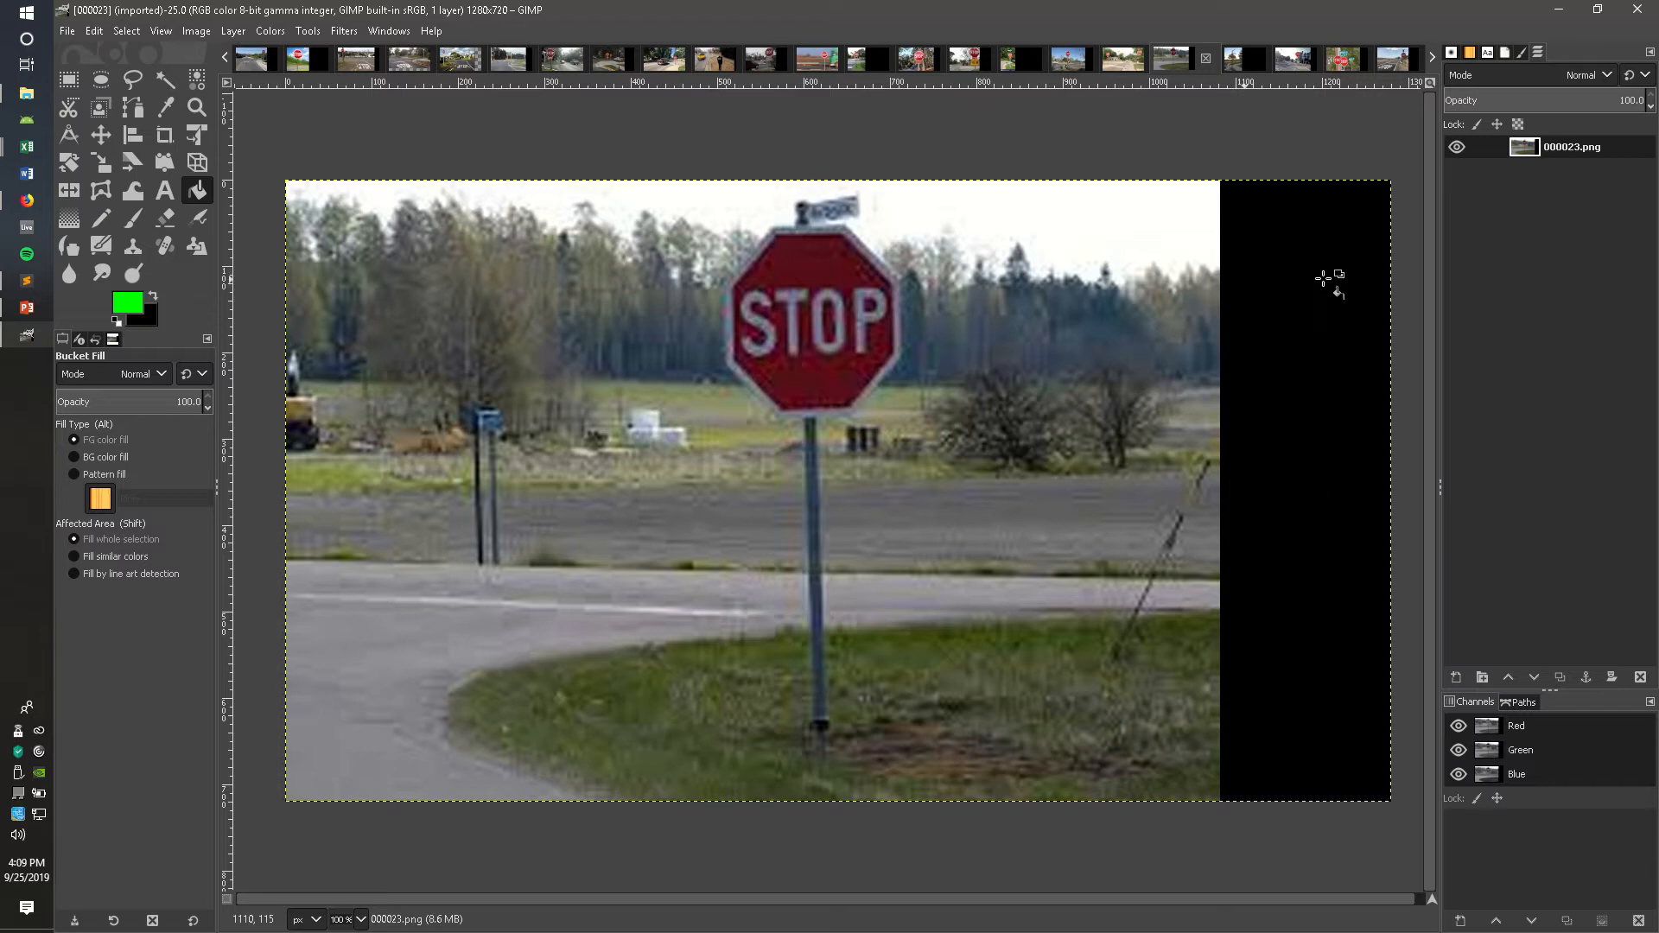
Step: Switch among the open image tabs to image 000026 with the two stop signs
click(1244, 63)
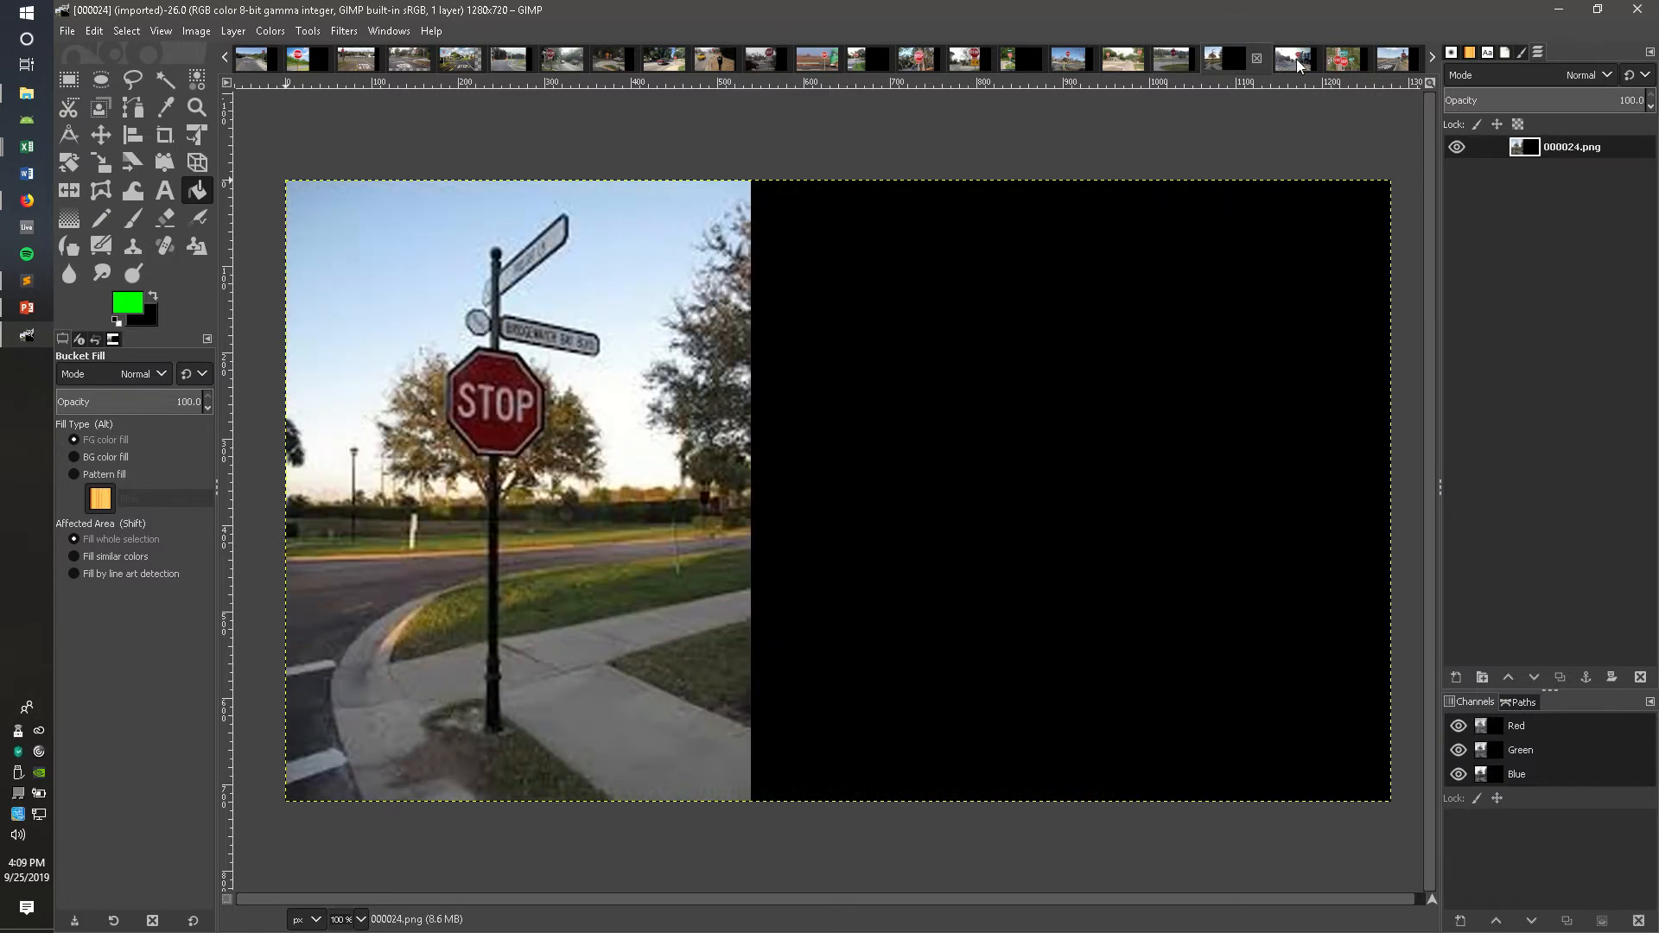
click(1300, 63)
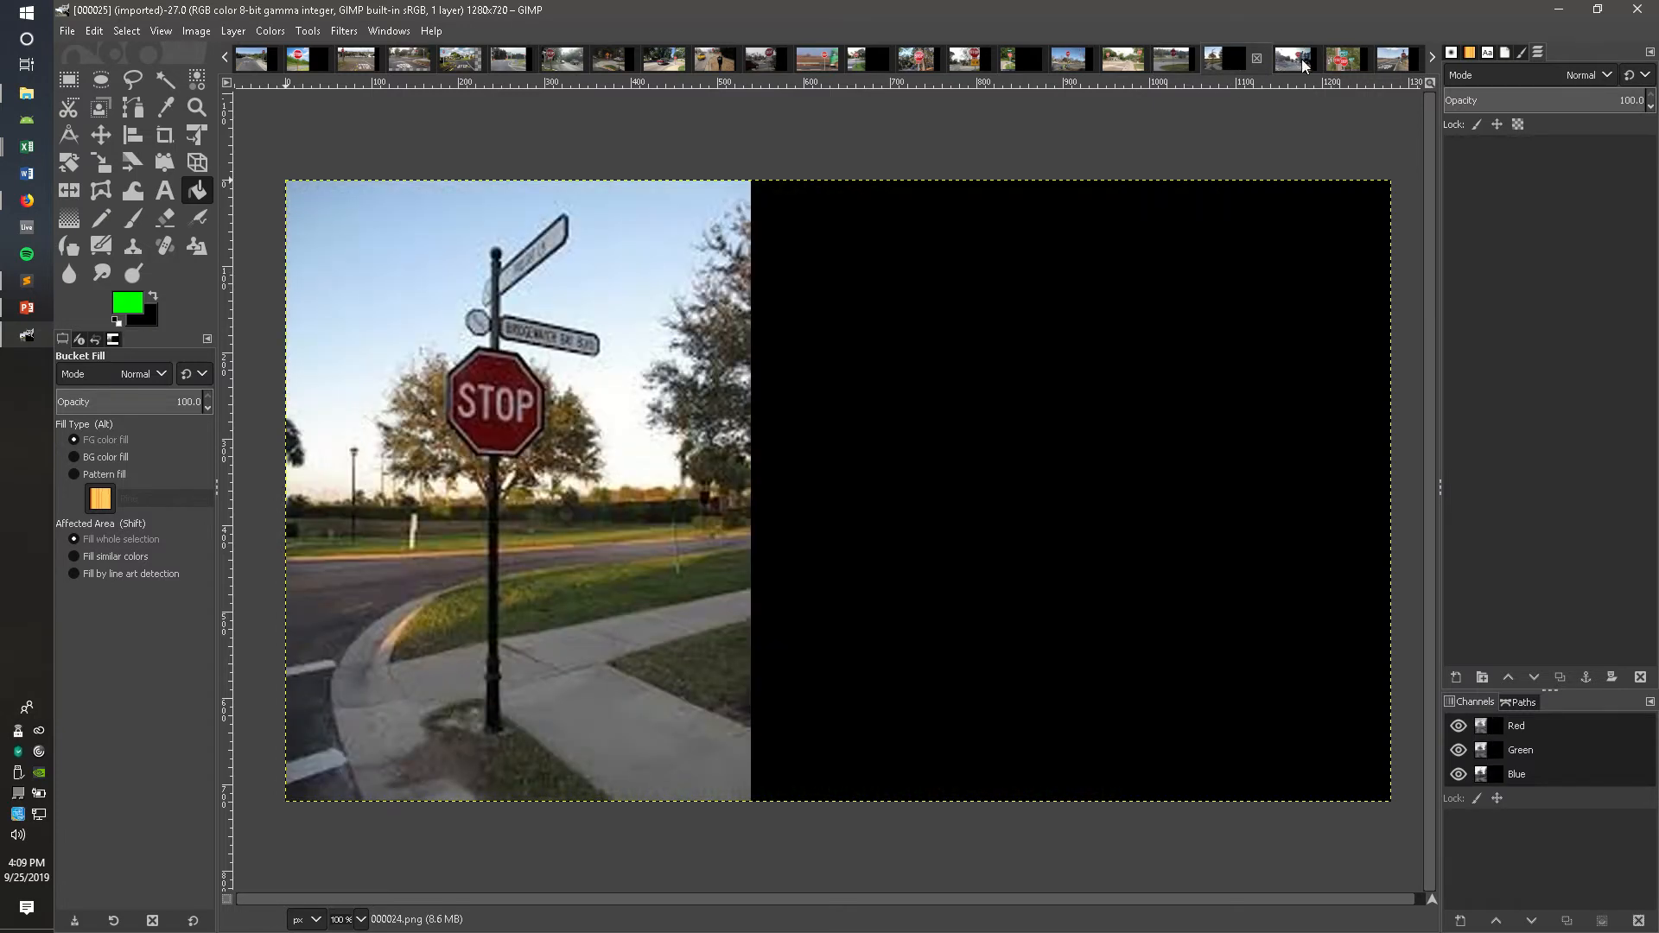
click(1342, 62)
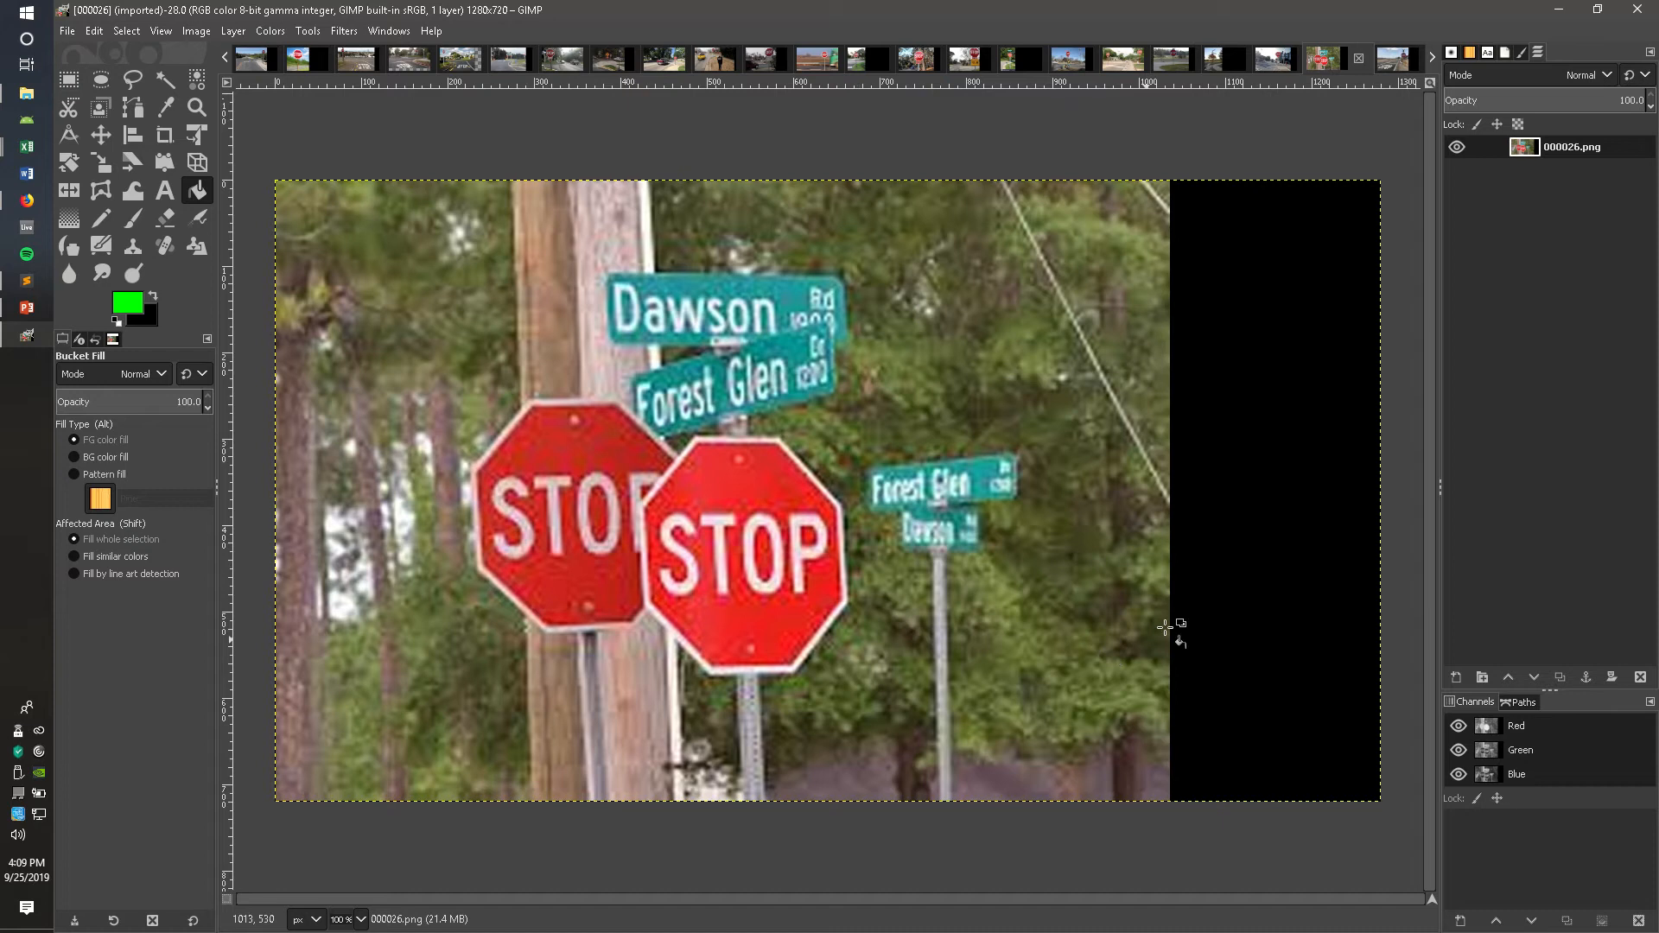
Step: Add three new transparent layers to image 000026
click(1455, 676)
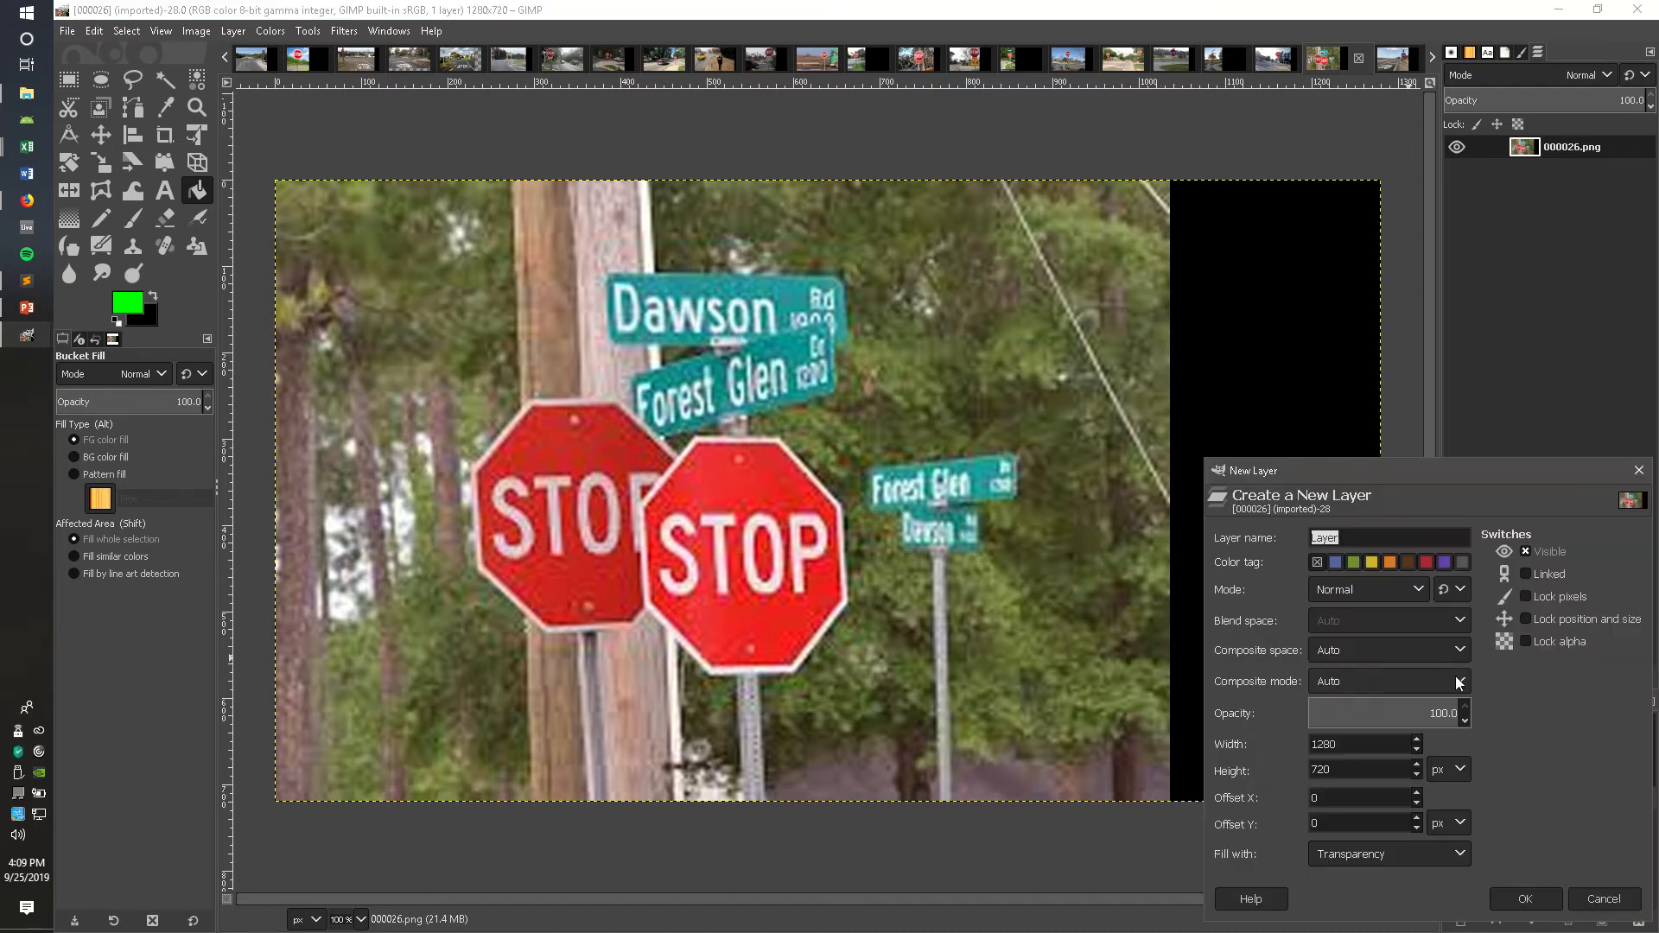
click(1514, 899)
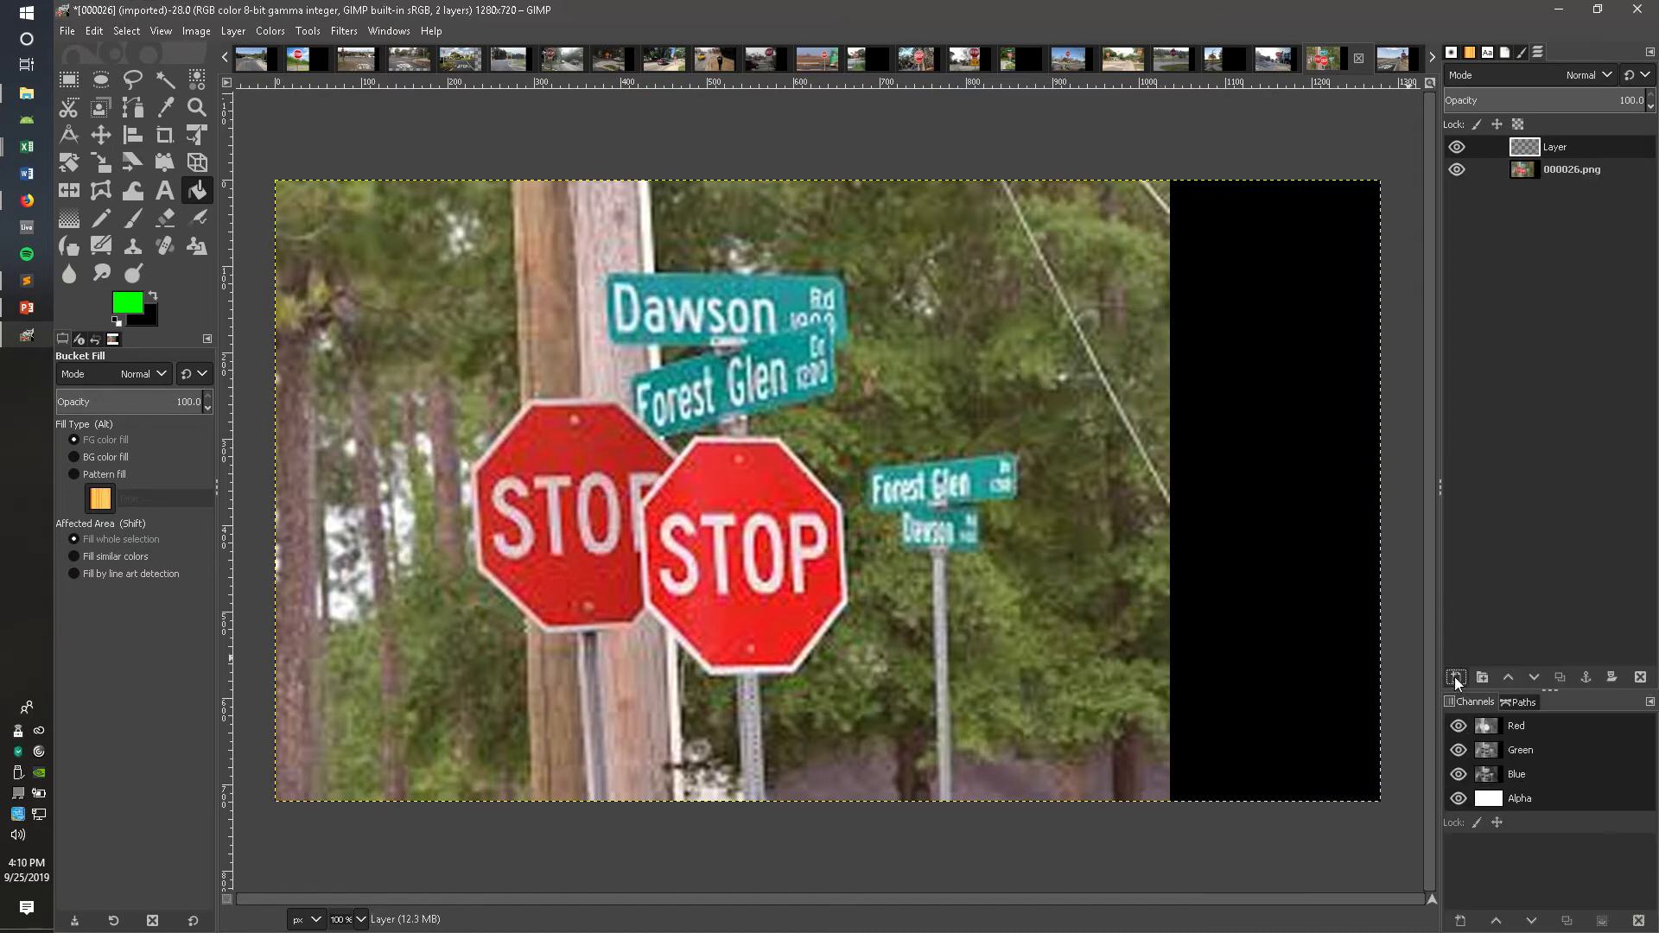
key(shift+ctrl+n)
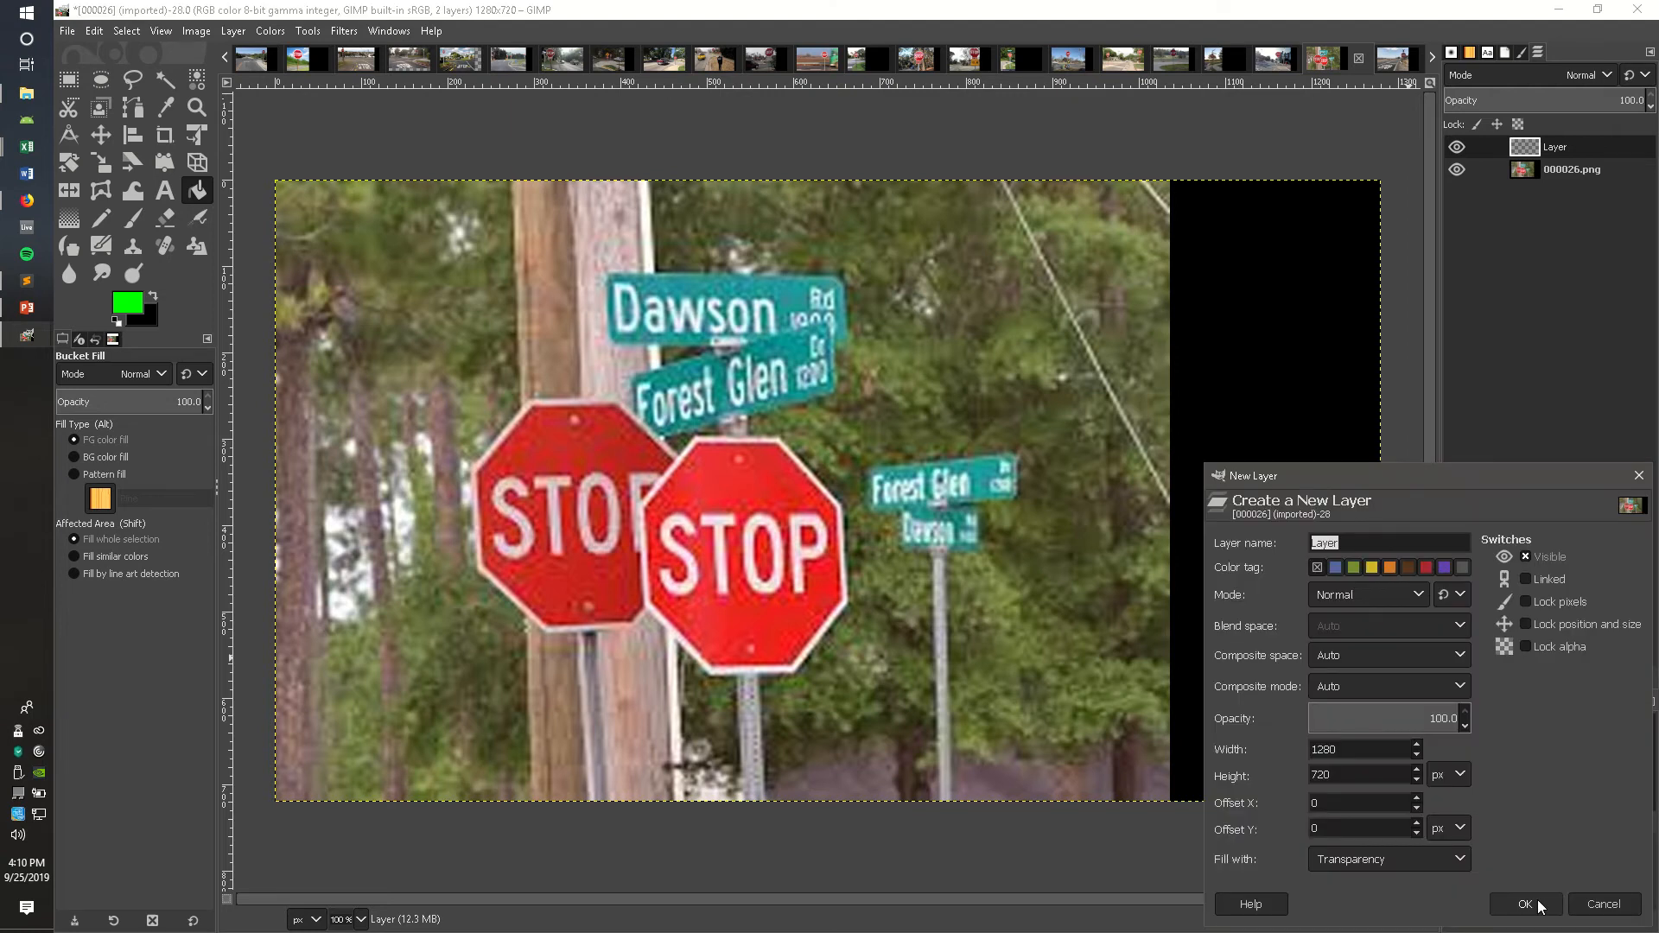
click(1539, 901)
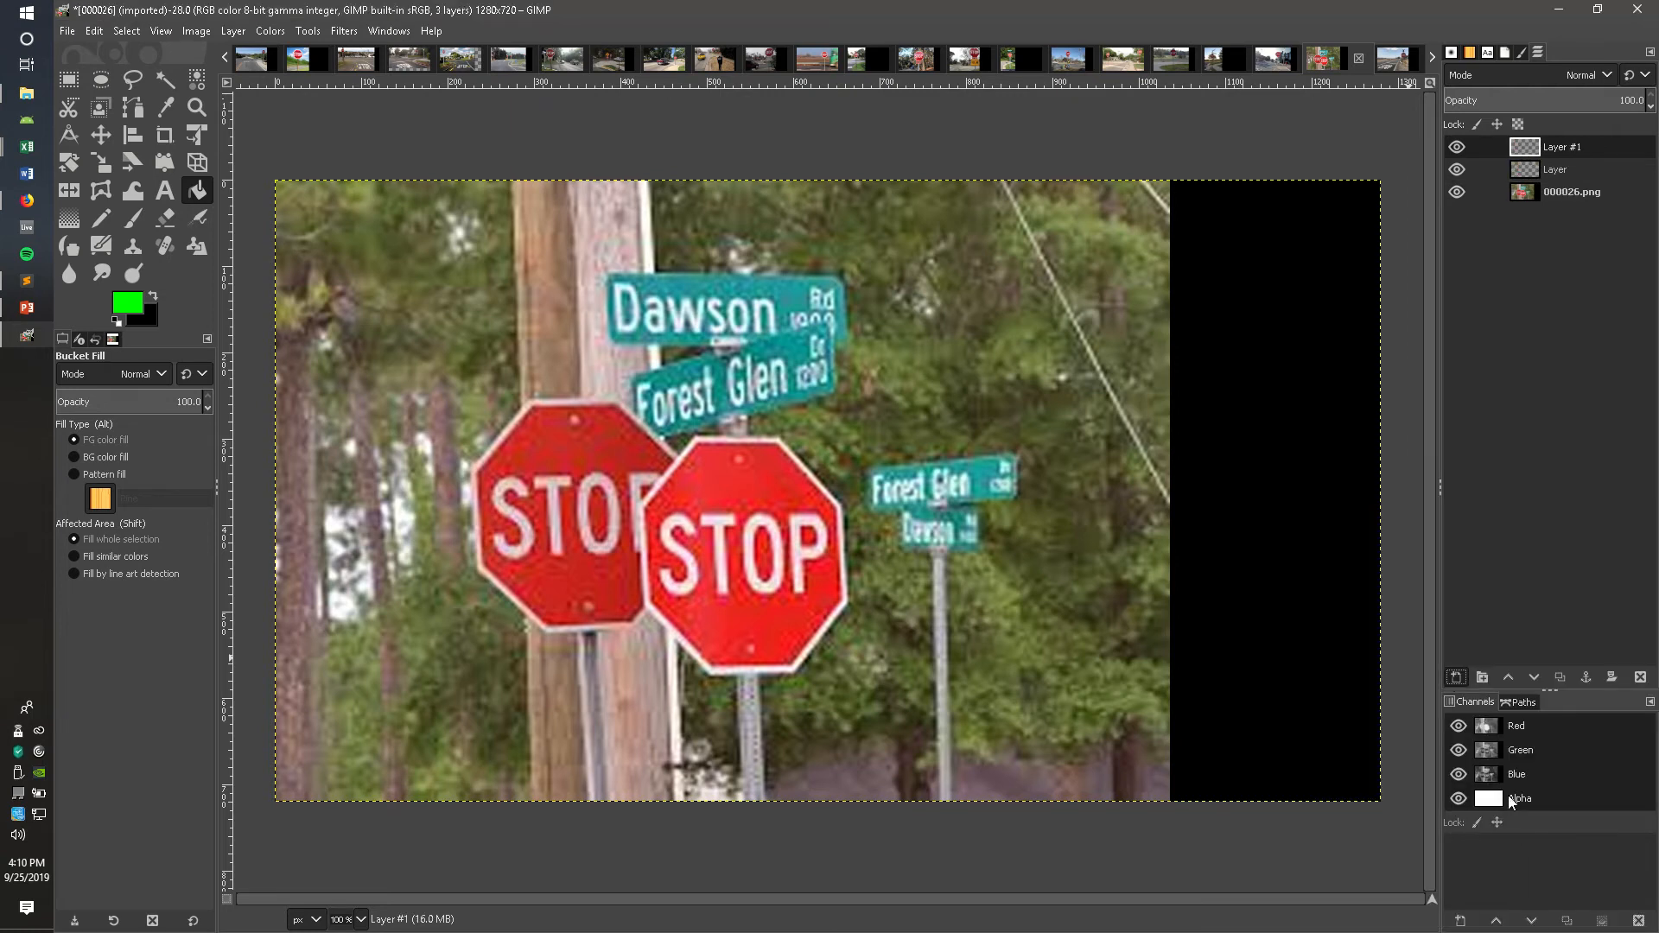
key(shift+ctrl+n)
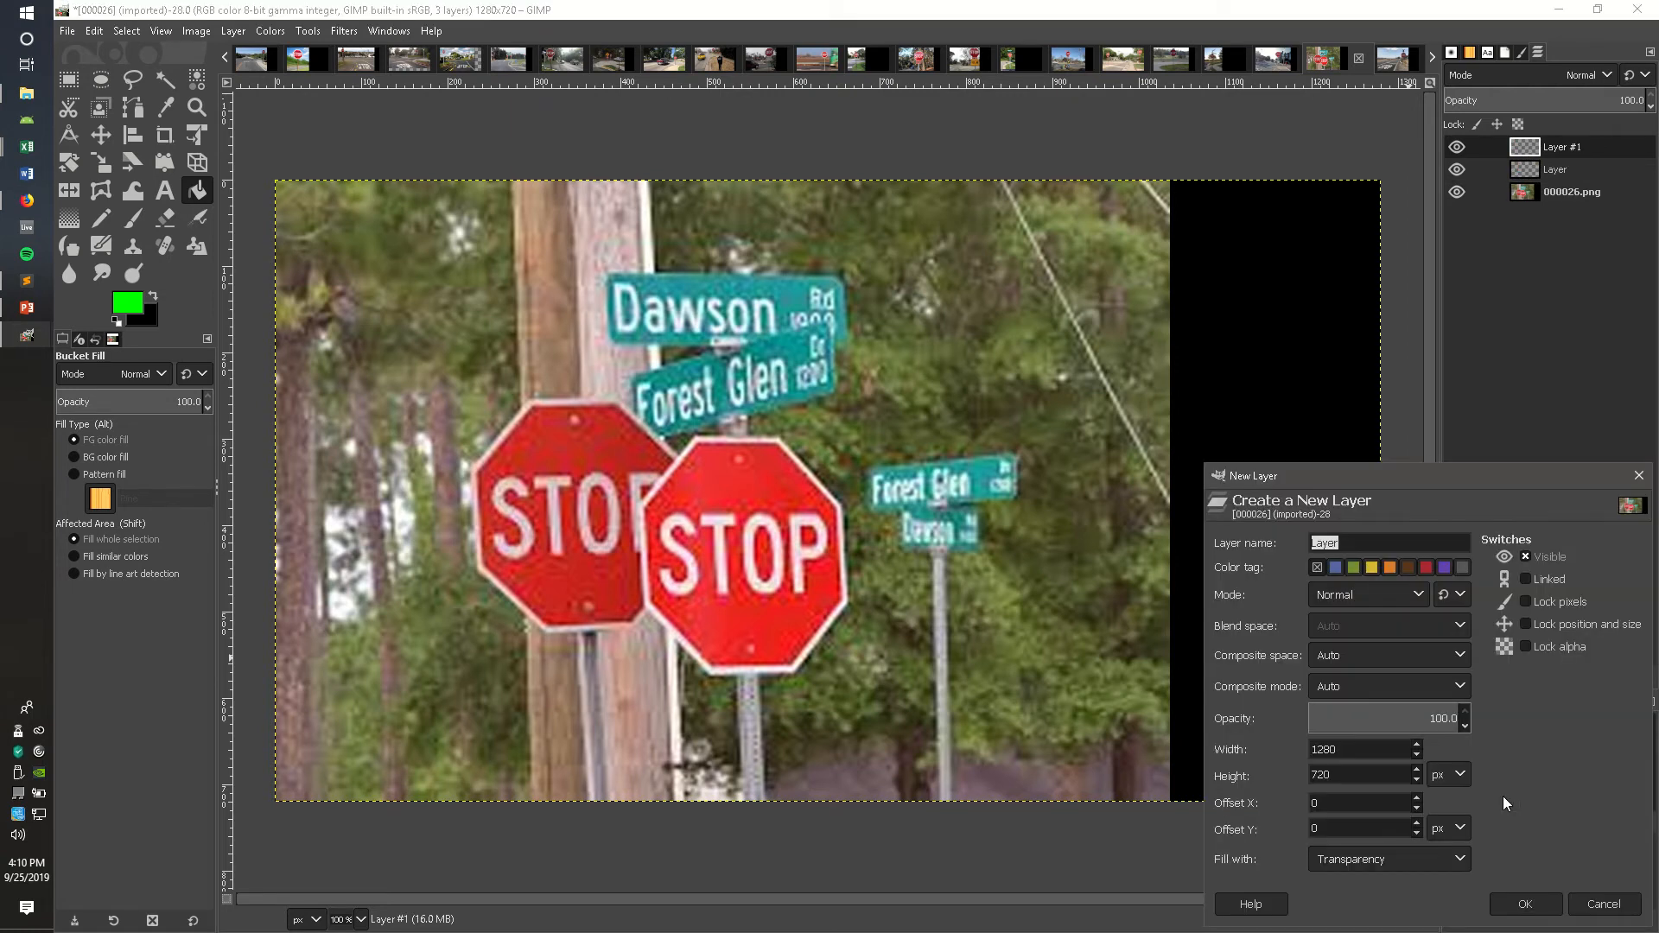
click(1528, 903)
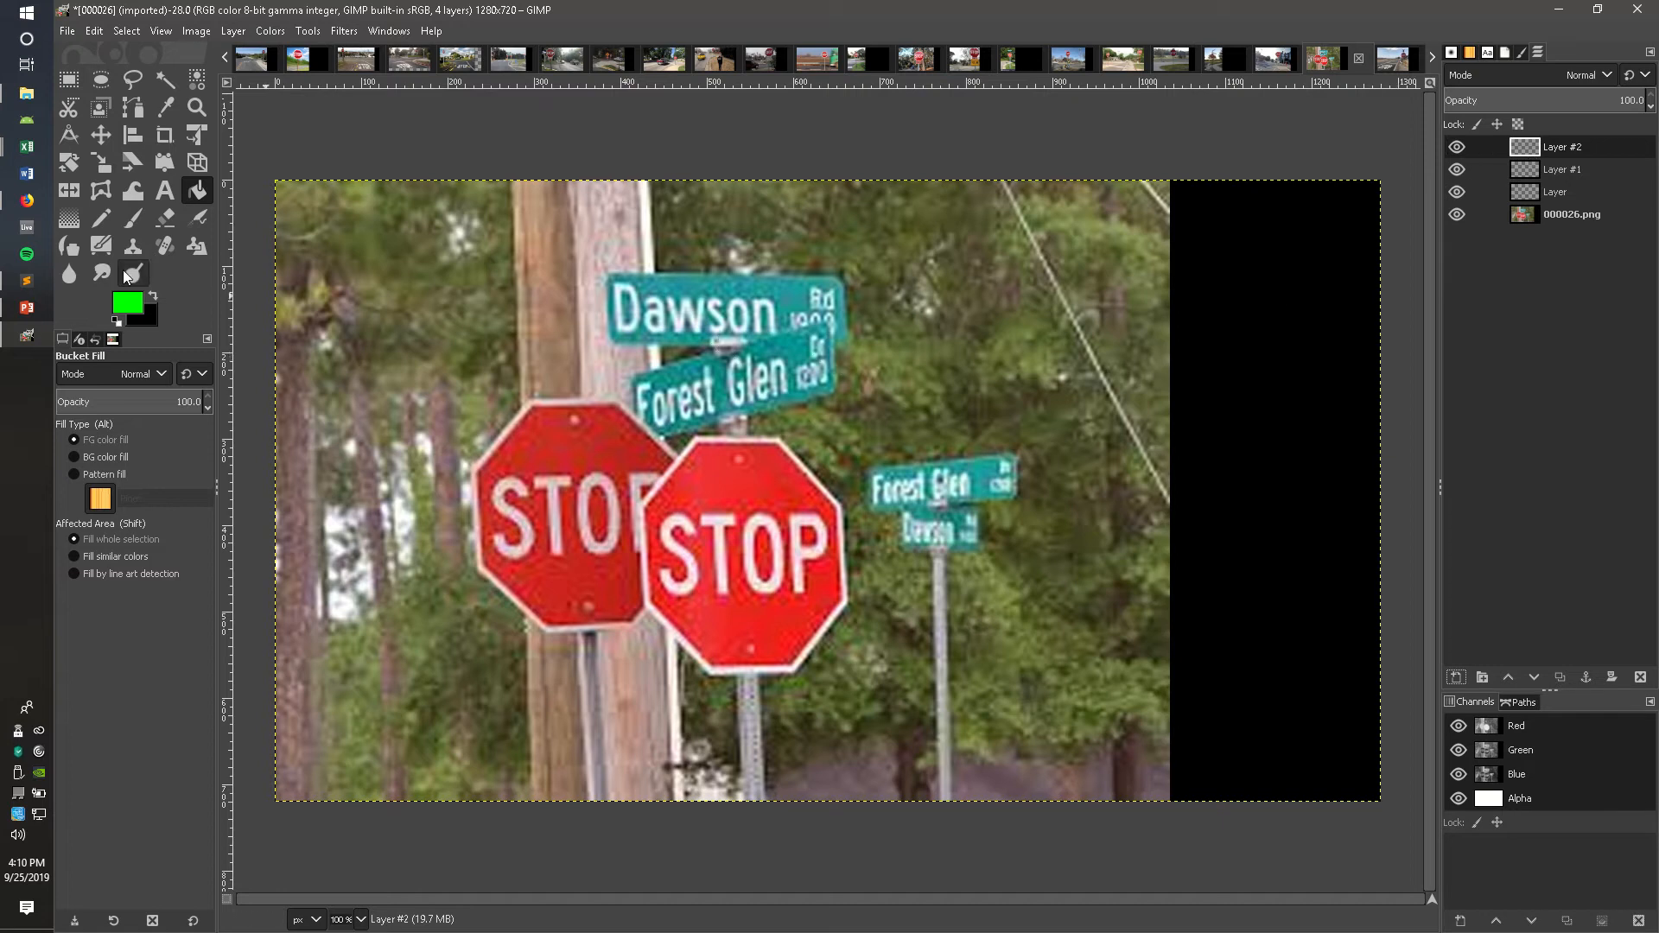
Step: Trace a Free Select polygon around the outline of the front stop sign and close the shape
click(131, 79)
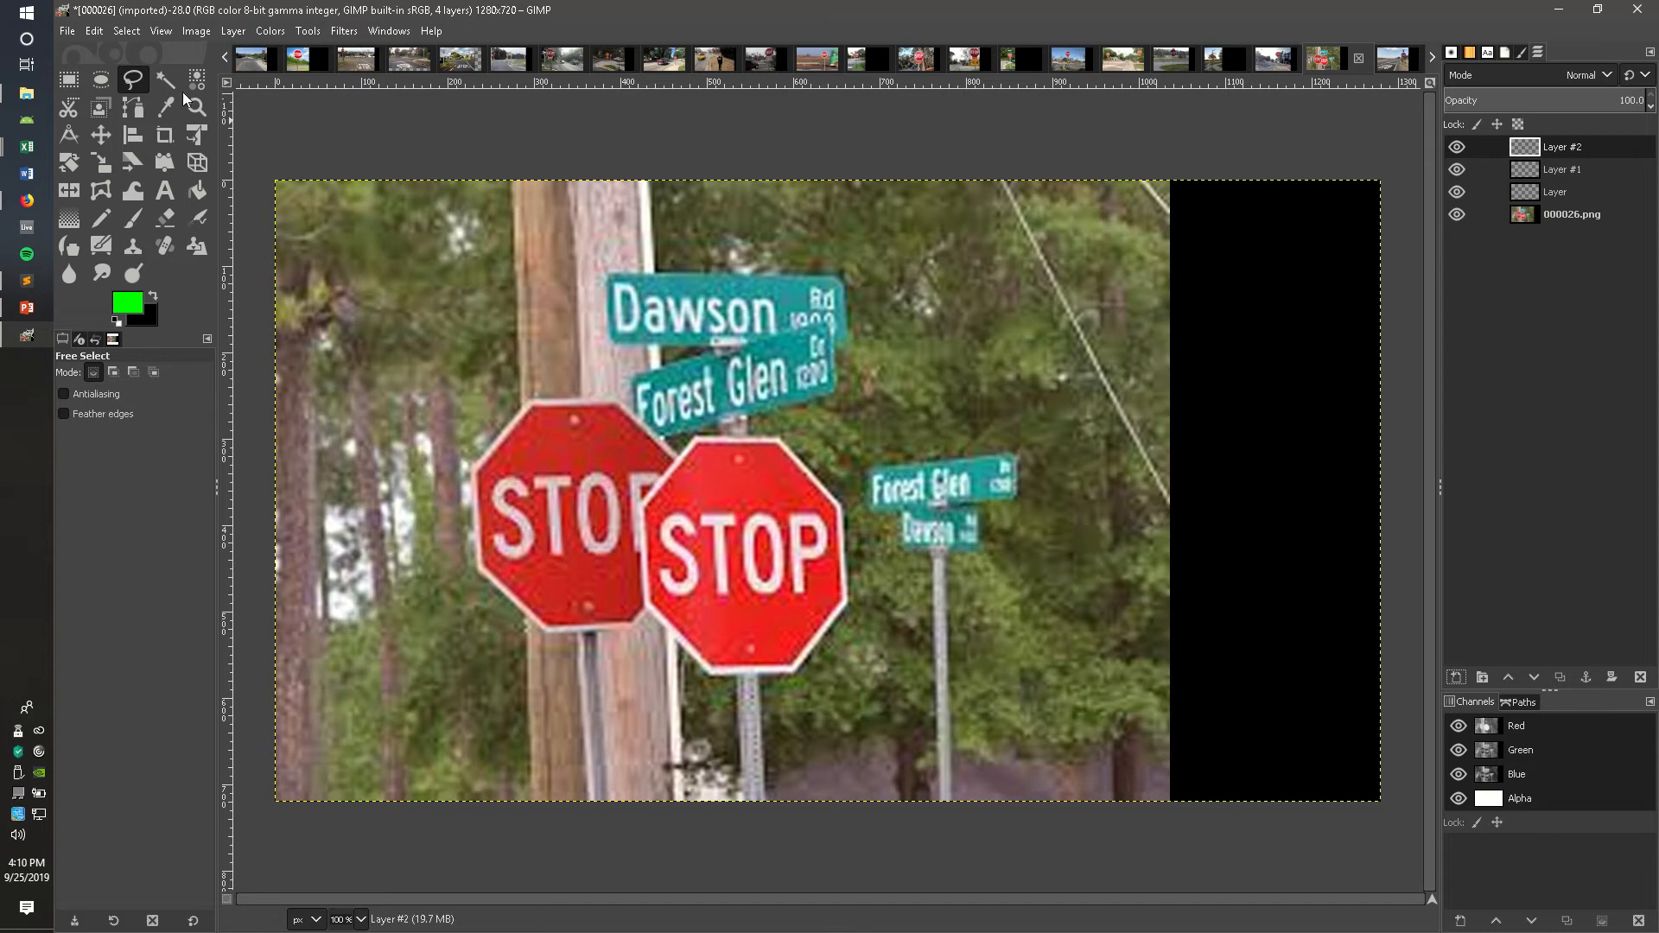
click(361, 919)
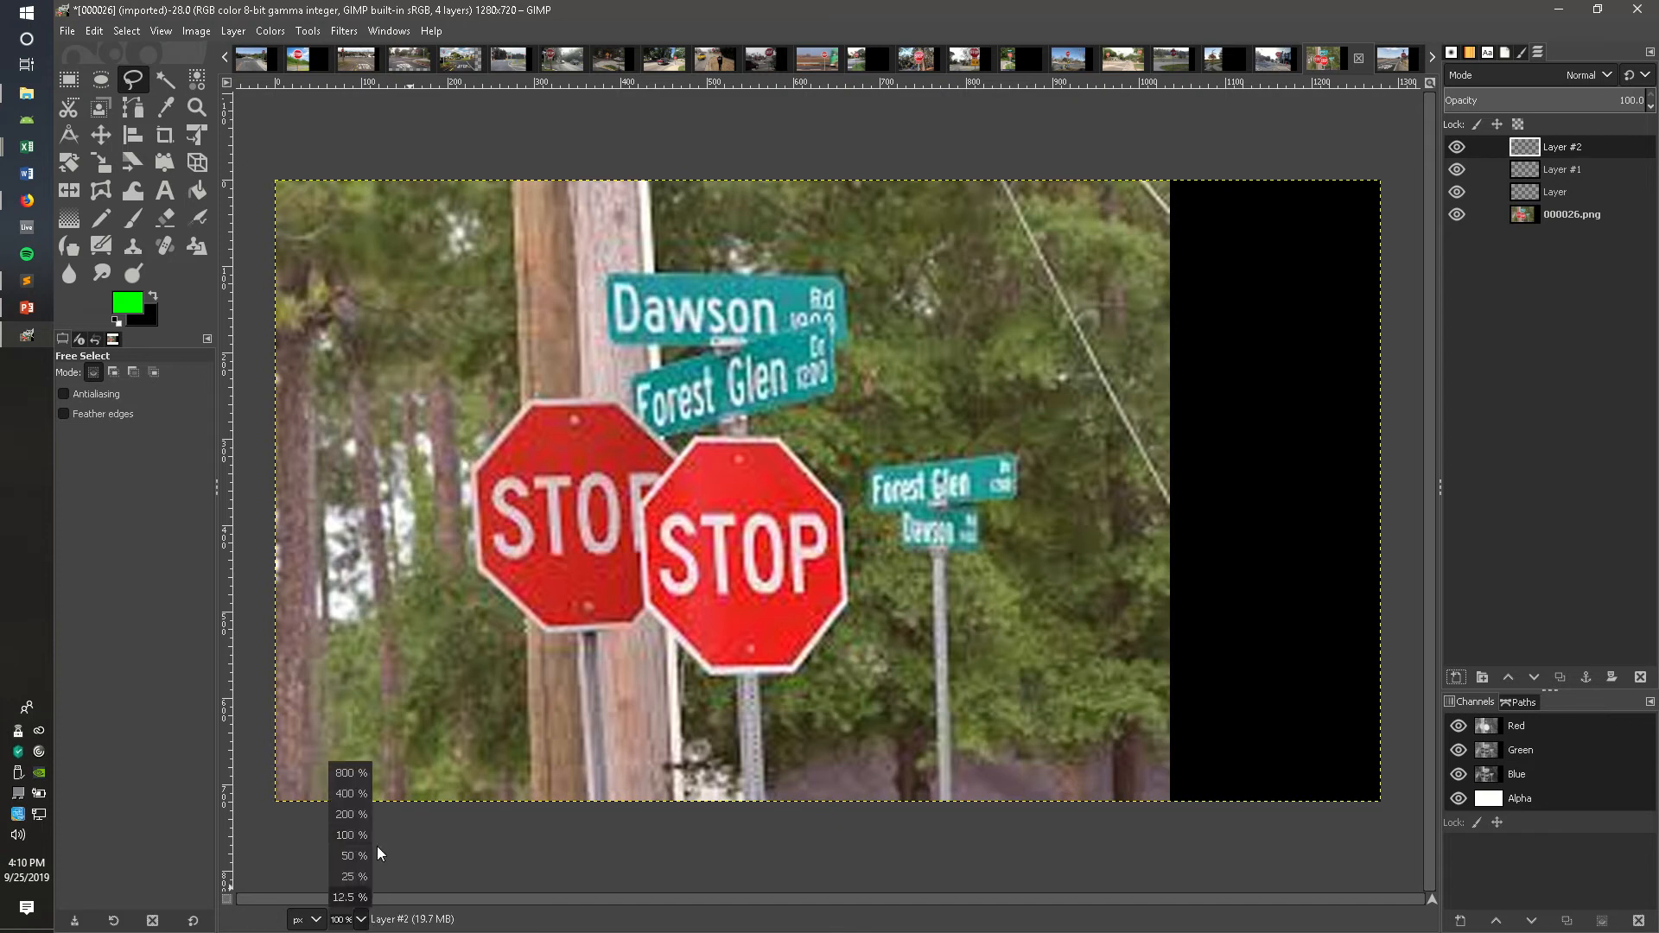
click(360, 819)
drag(676, 899, 592, 899)
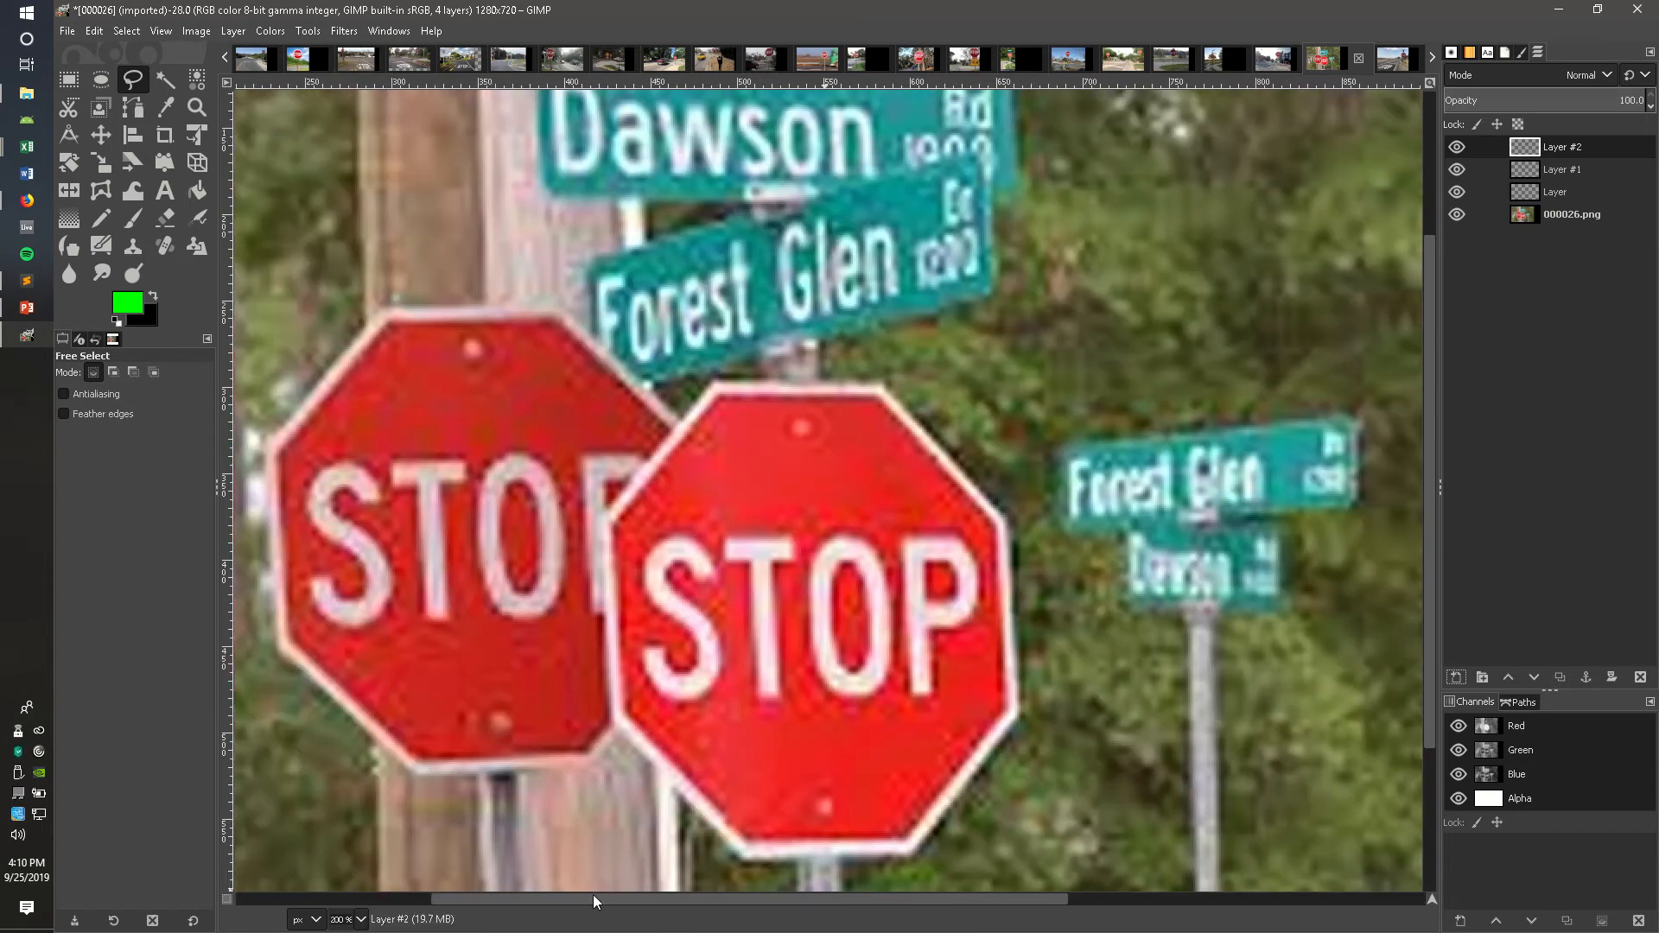
scroll(617, 423, down, 5)
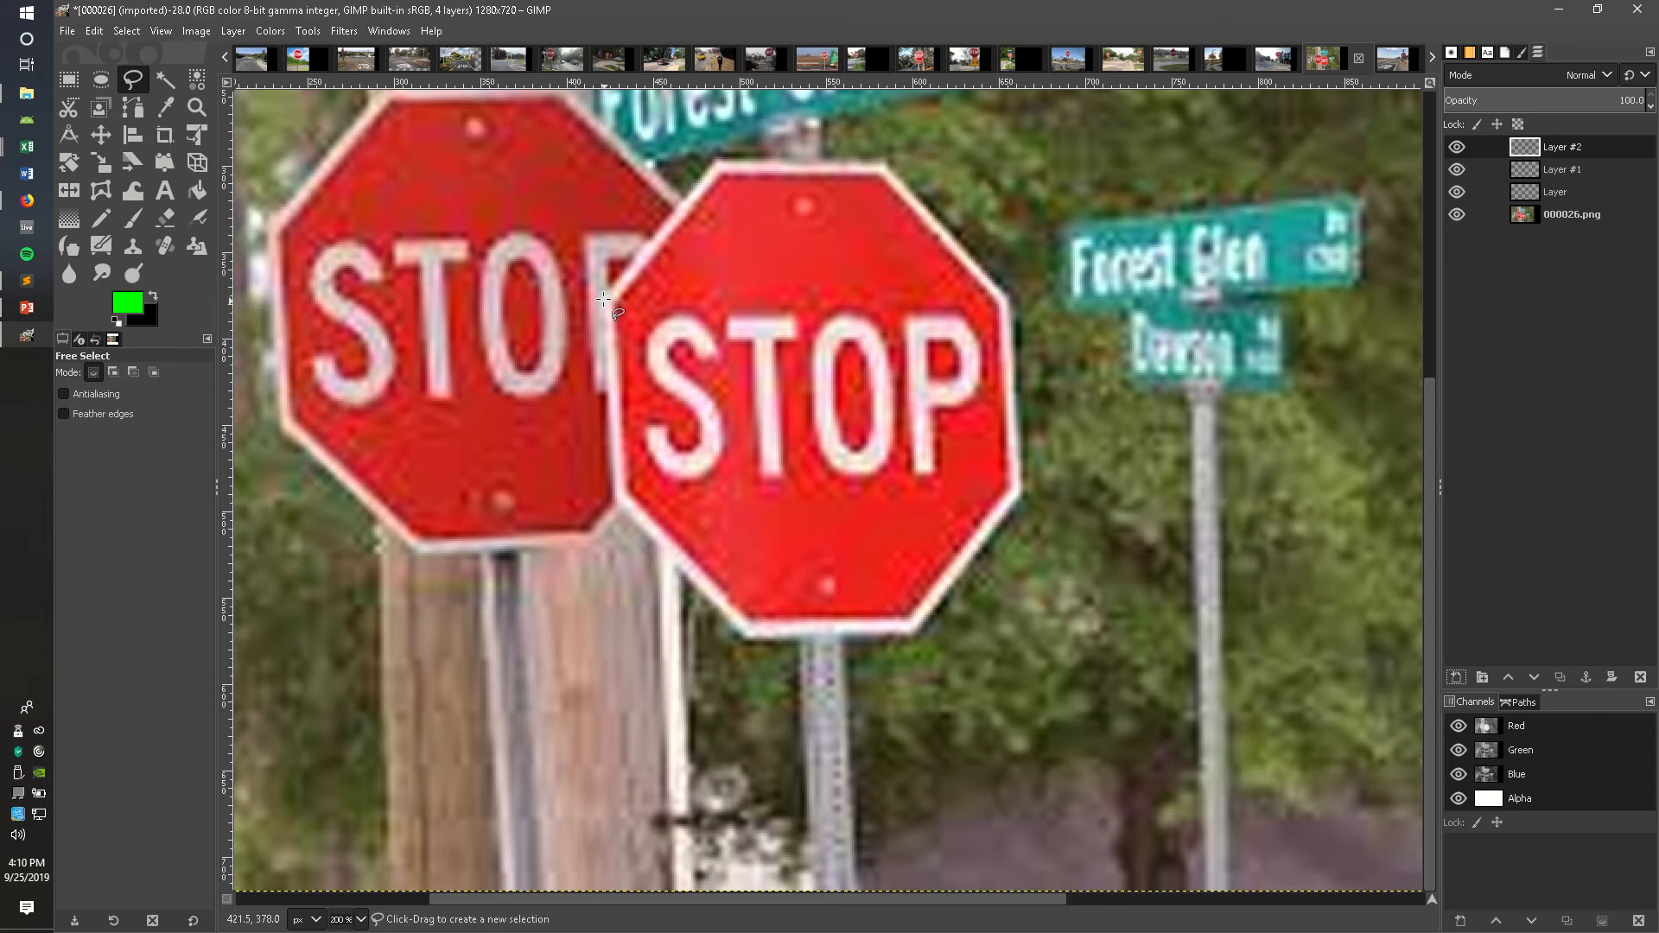
drag(604, 299, 617, 503)
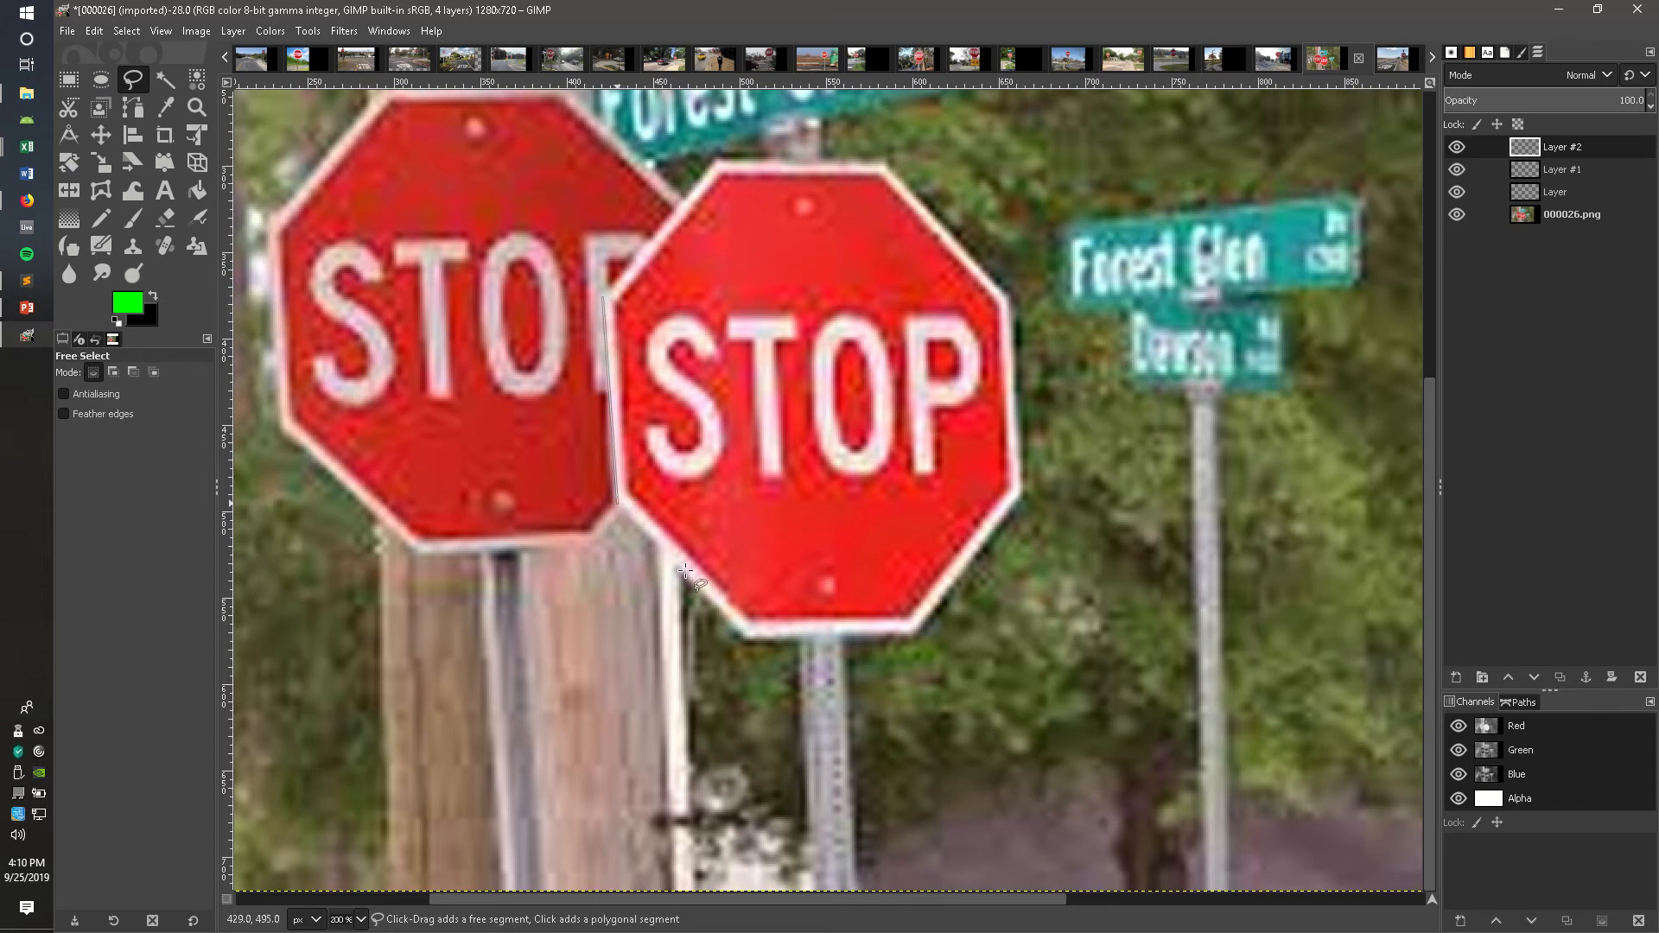
mouse_move(685, 571)
mouse_down()
mouse_move(736, 633)
mouse_move(911, 634)
mouse_up()
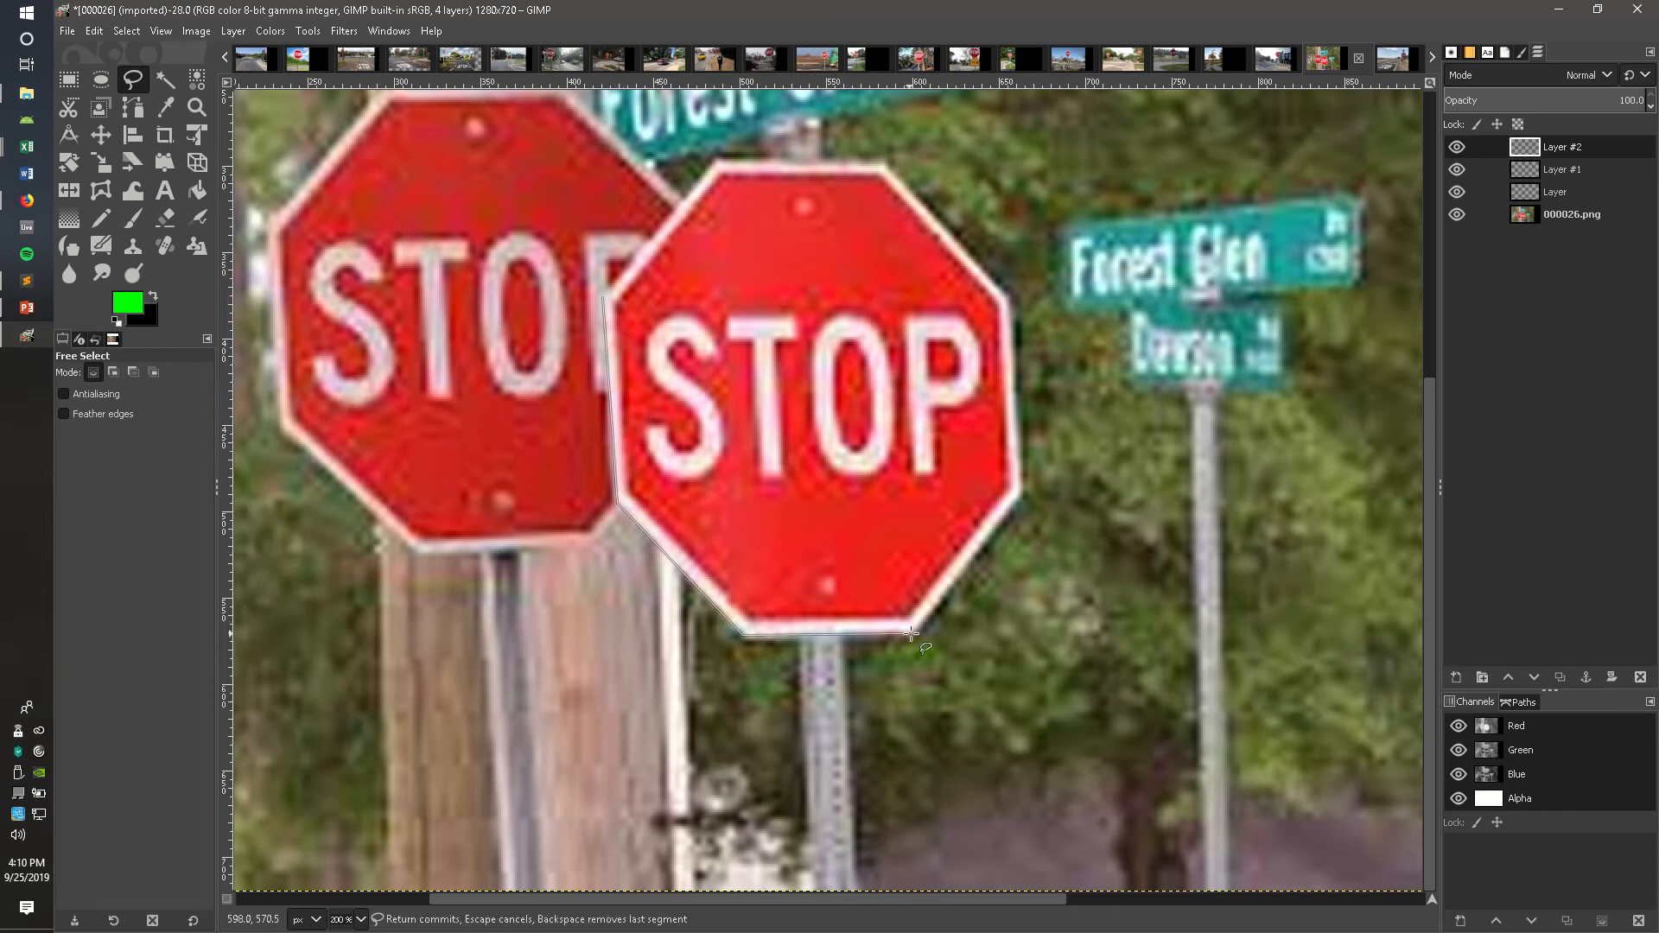
click(913, 633)
click(1020, 494)
click(1006, 293)
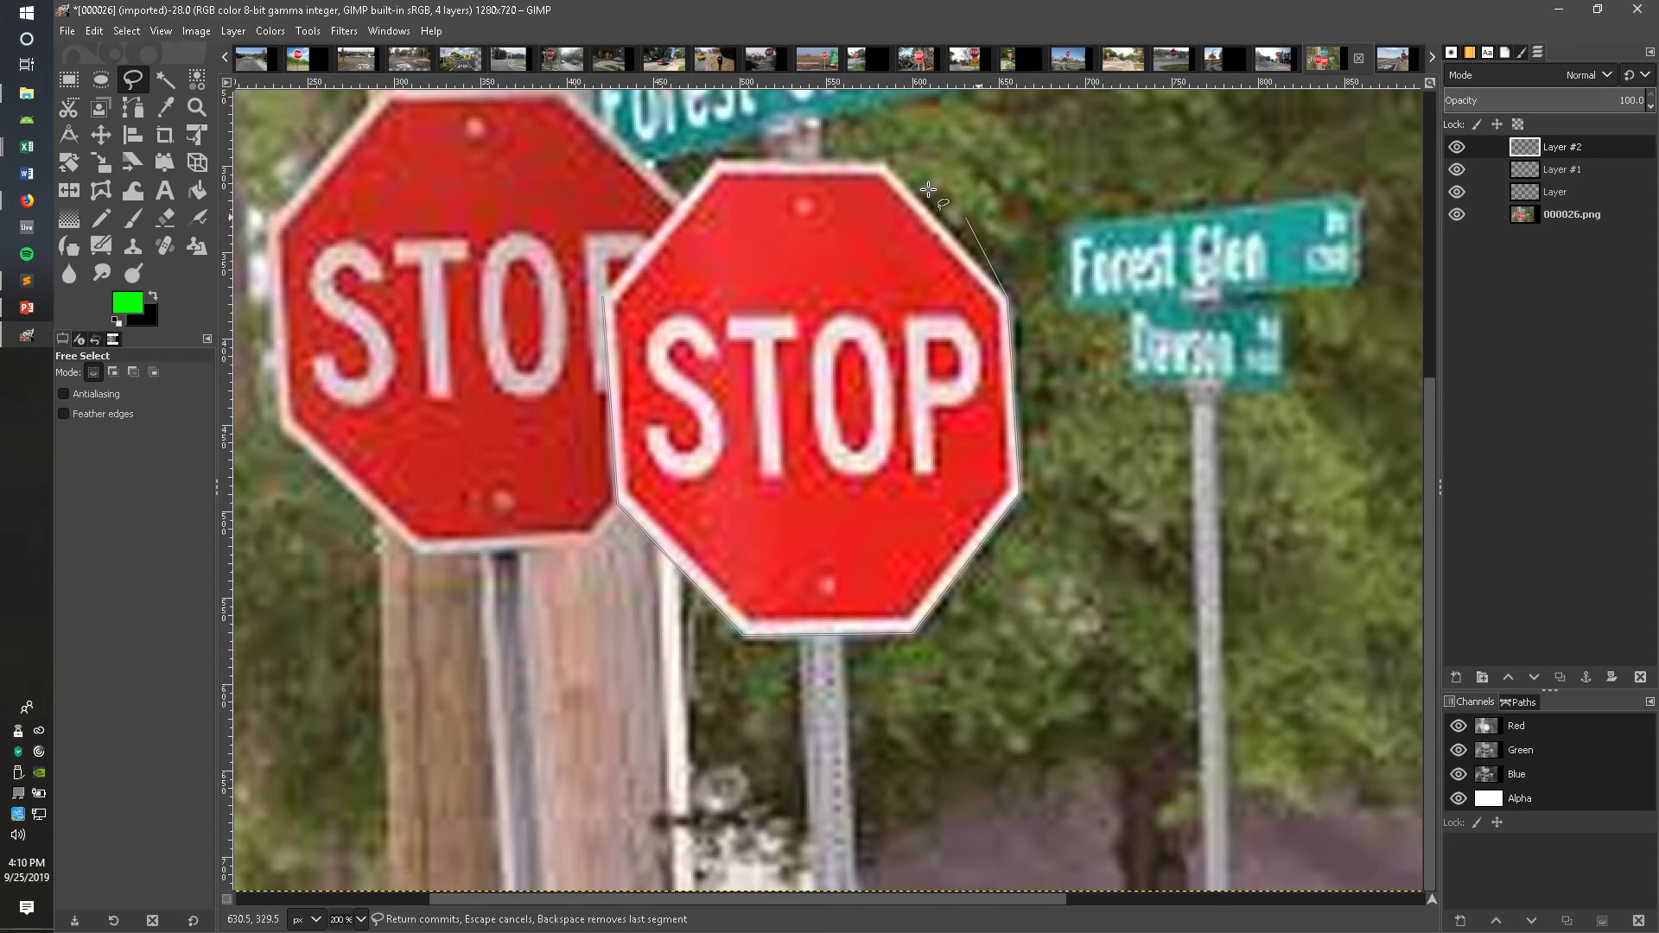
click(719, 164)
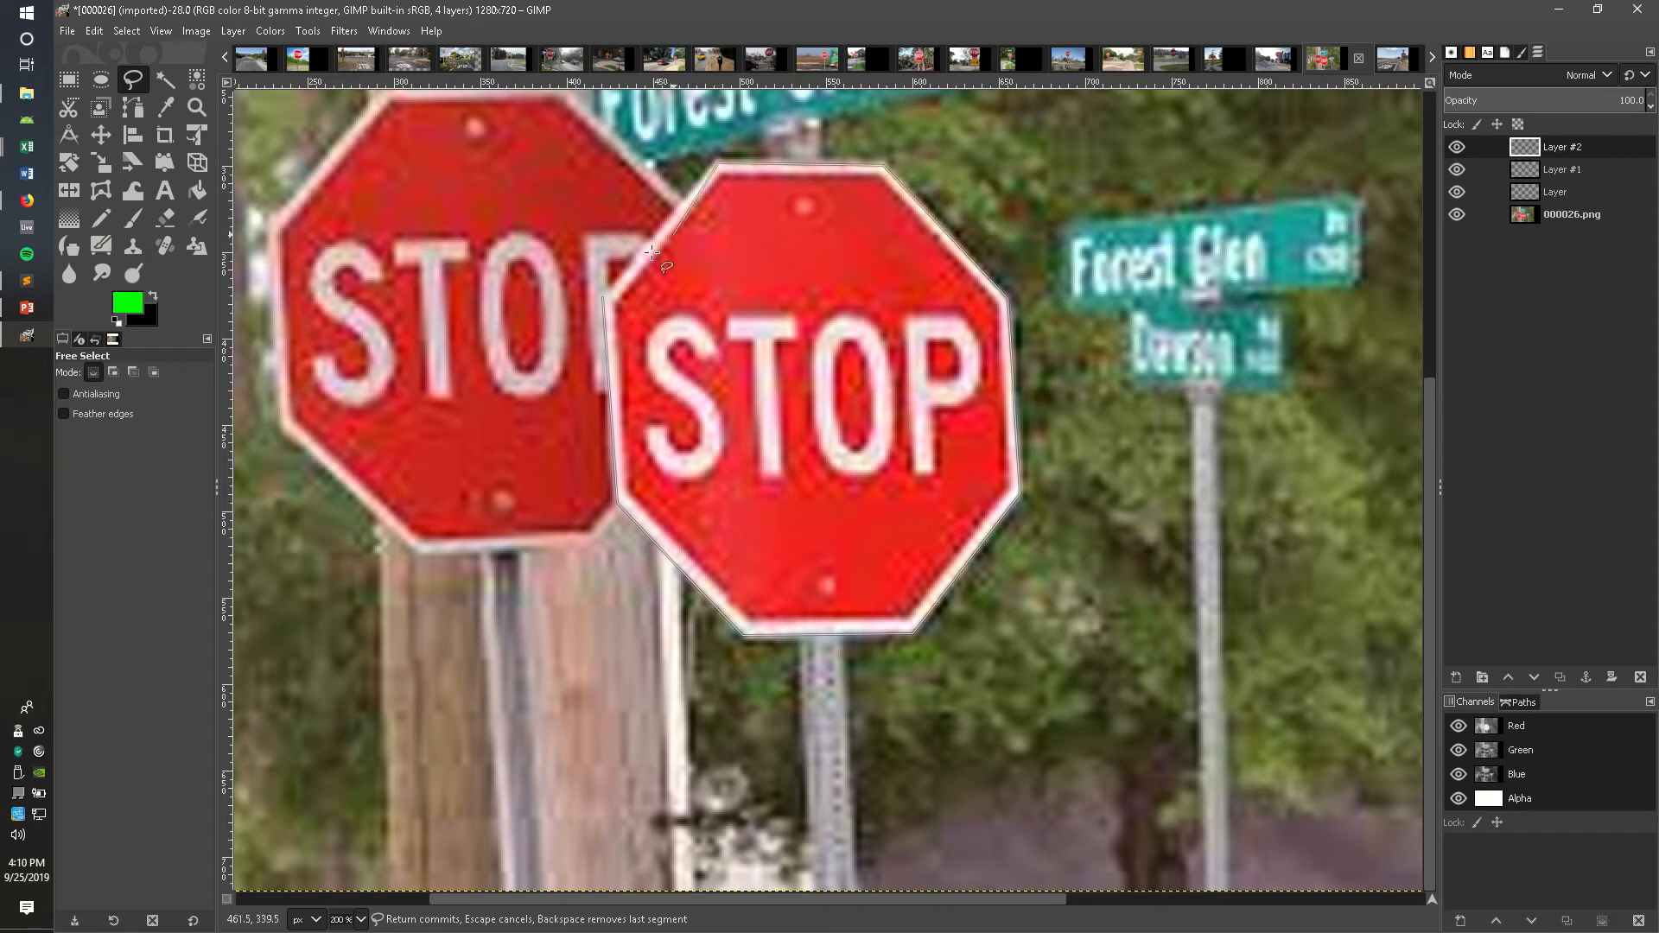
double_click(602, 297)
Step: Fill the front stop sign selection on Layer #2 with the green foreground colour 00ff00 using Bucket Fill
click(128, 303)
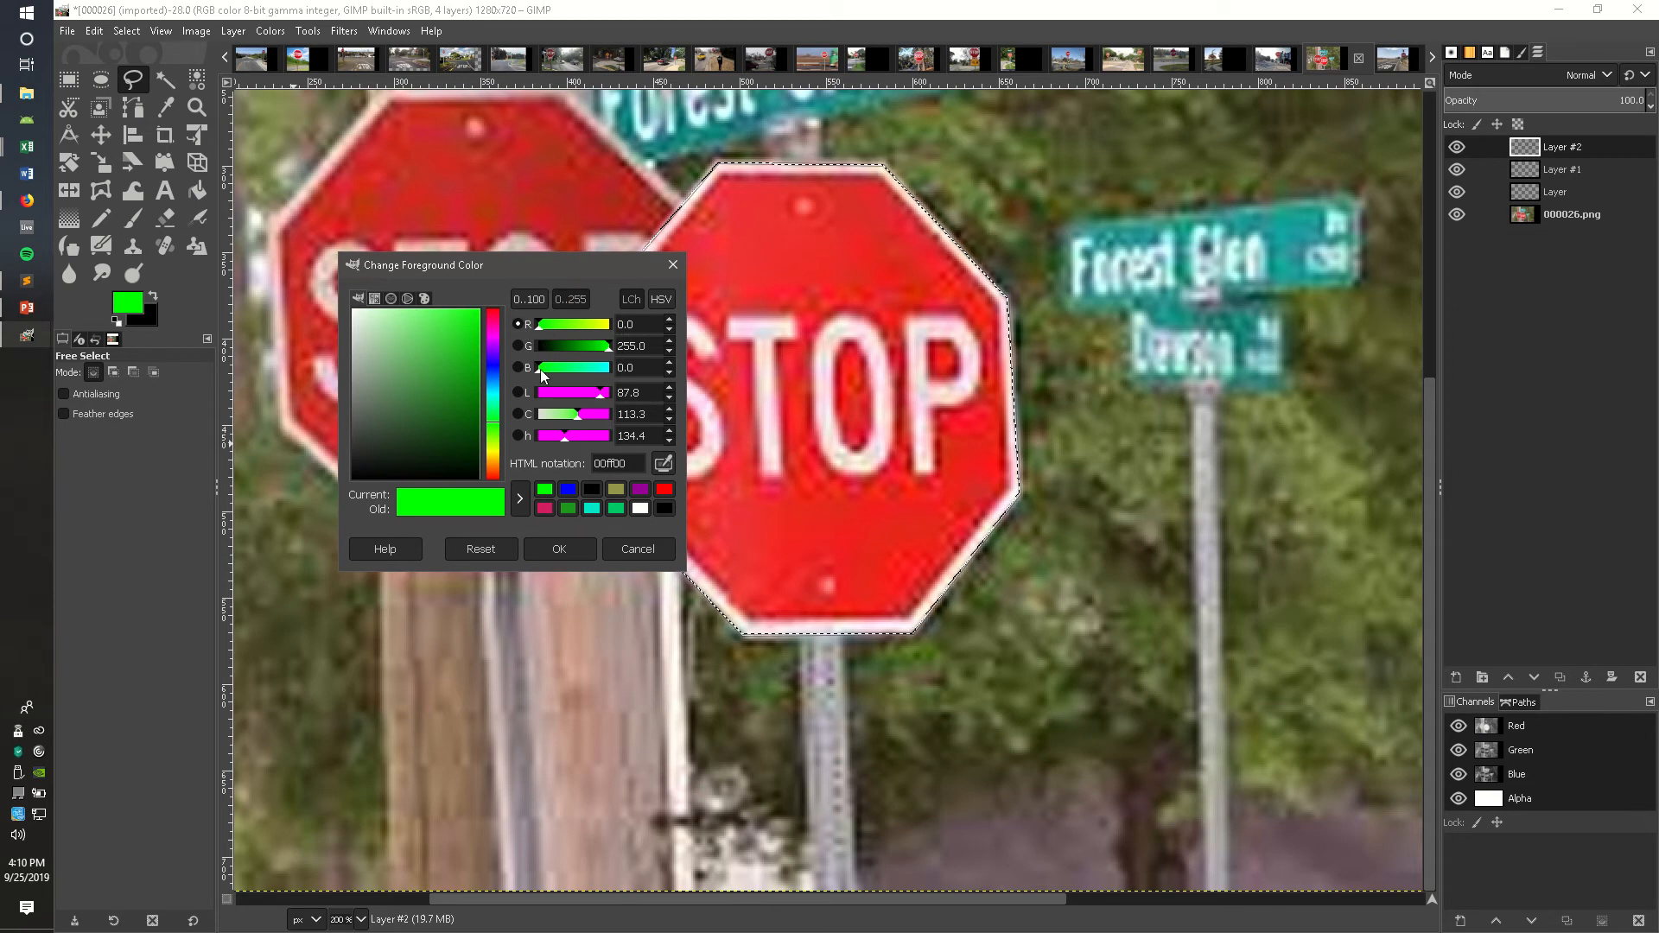
click(564, 549)
key(Return)
click(197, 190)
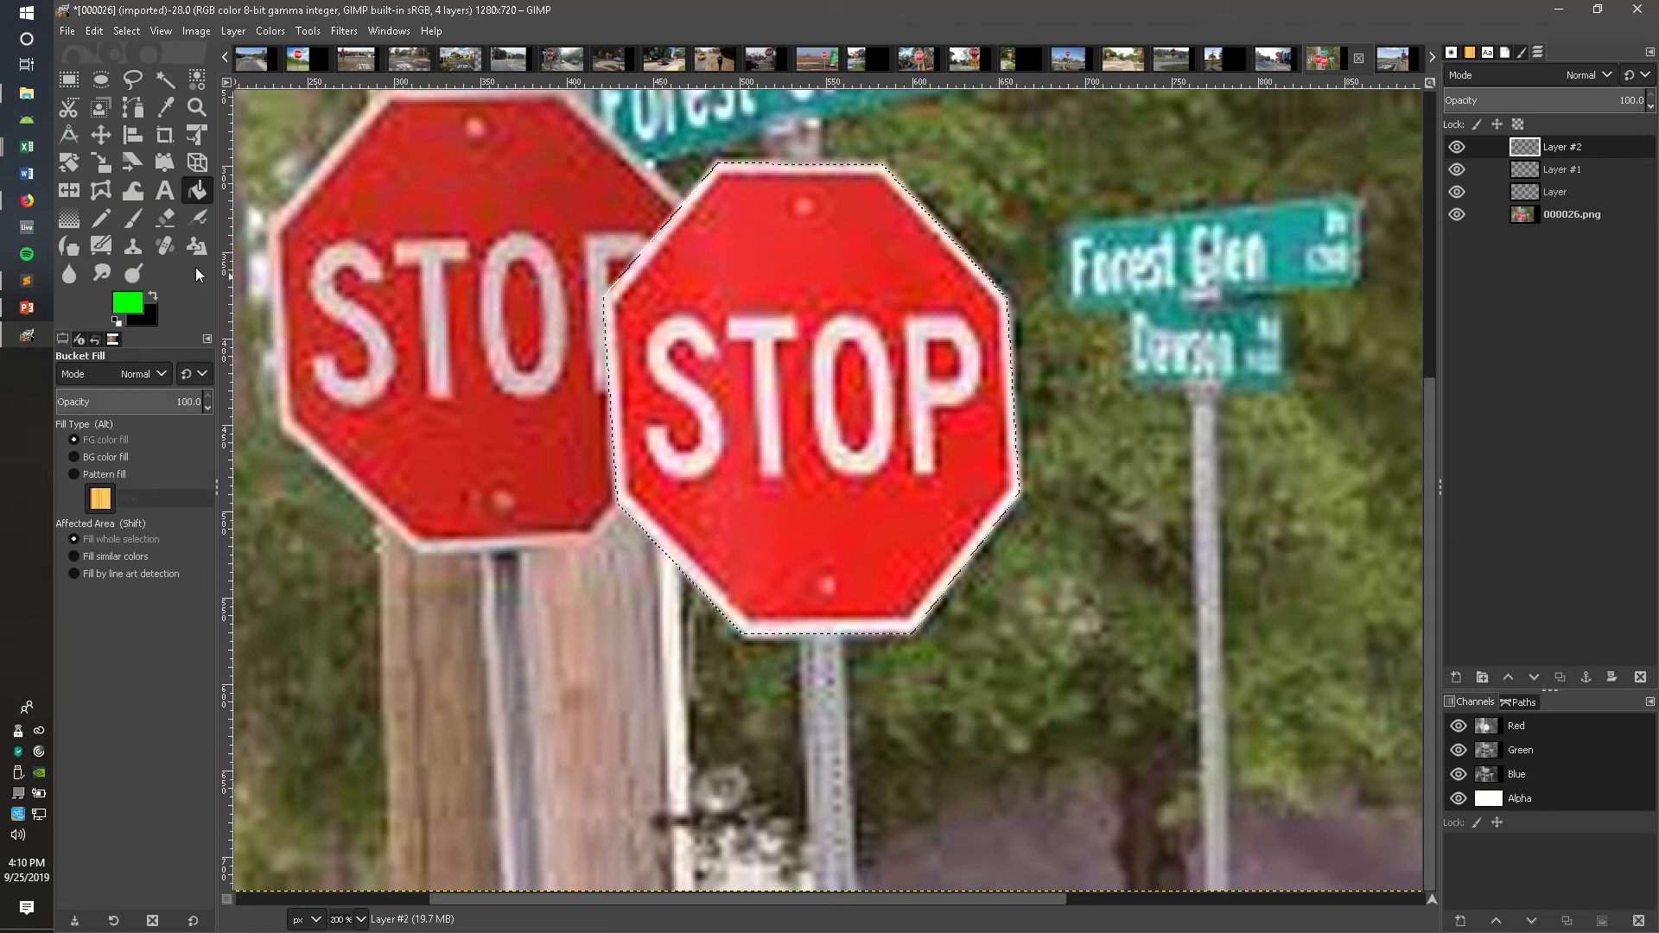
click(762, 288)
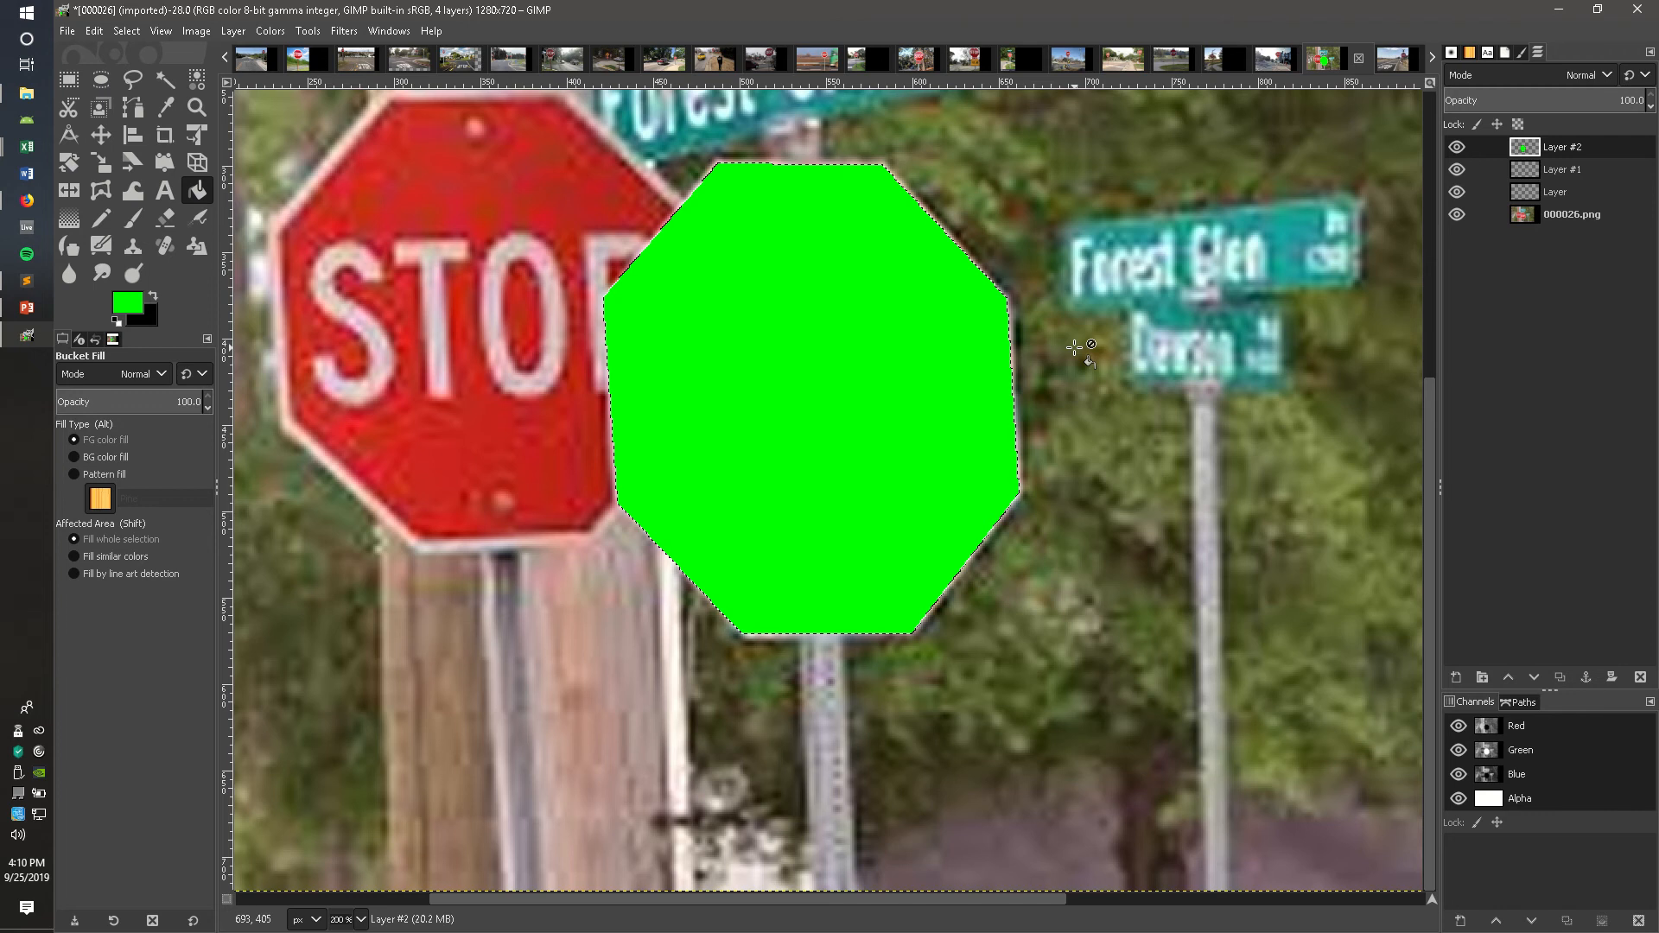
Step: Switch to Layer #1 and trace a Free Select polygon around the rear stop sign, committing the selection
drag(796, 897, 708, 897)
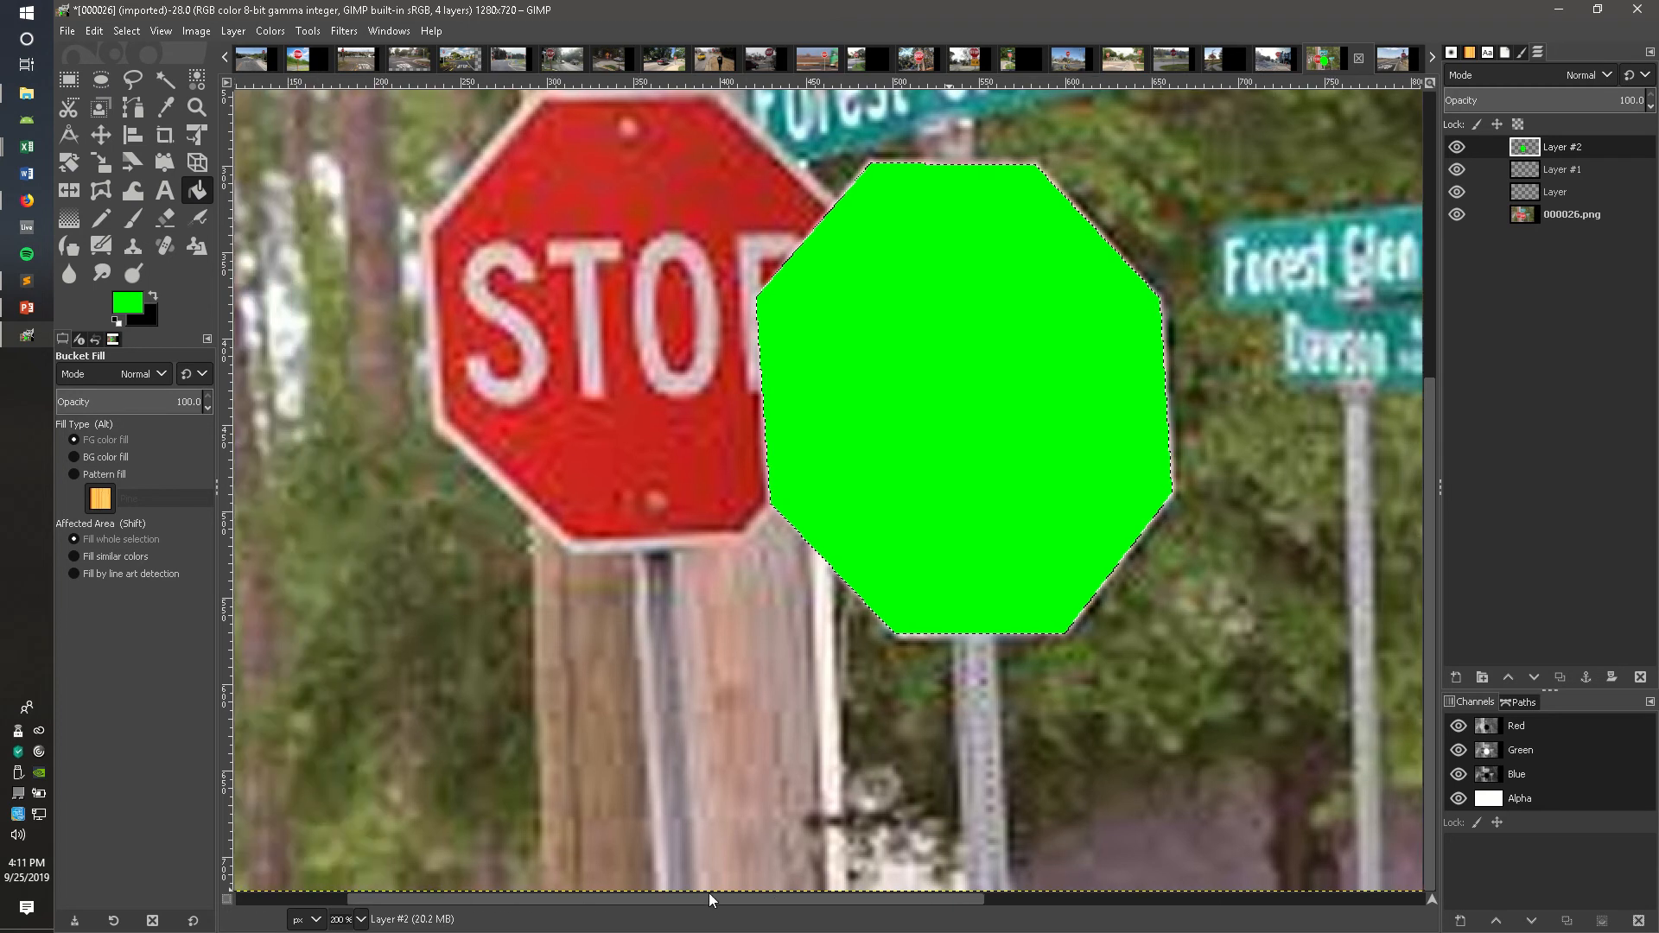
scroll(720, 756, up, 3)
key(Page_Down)
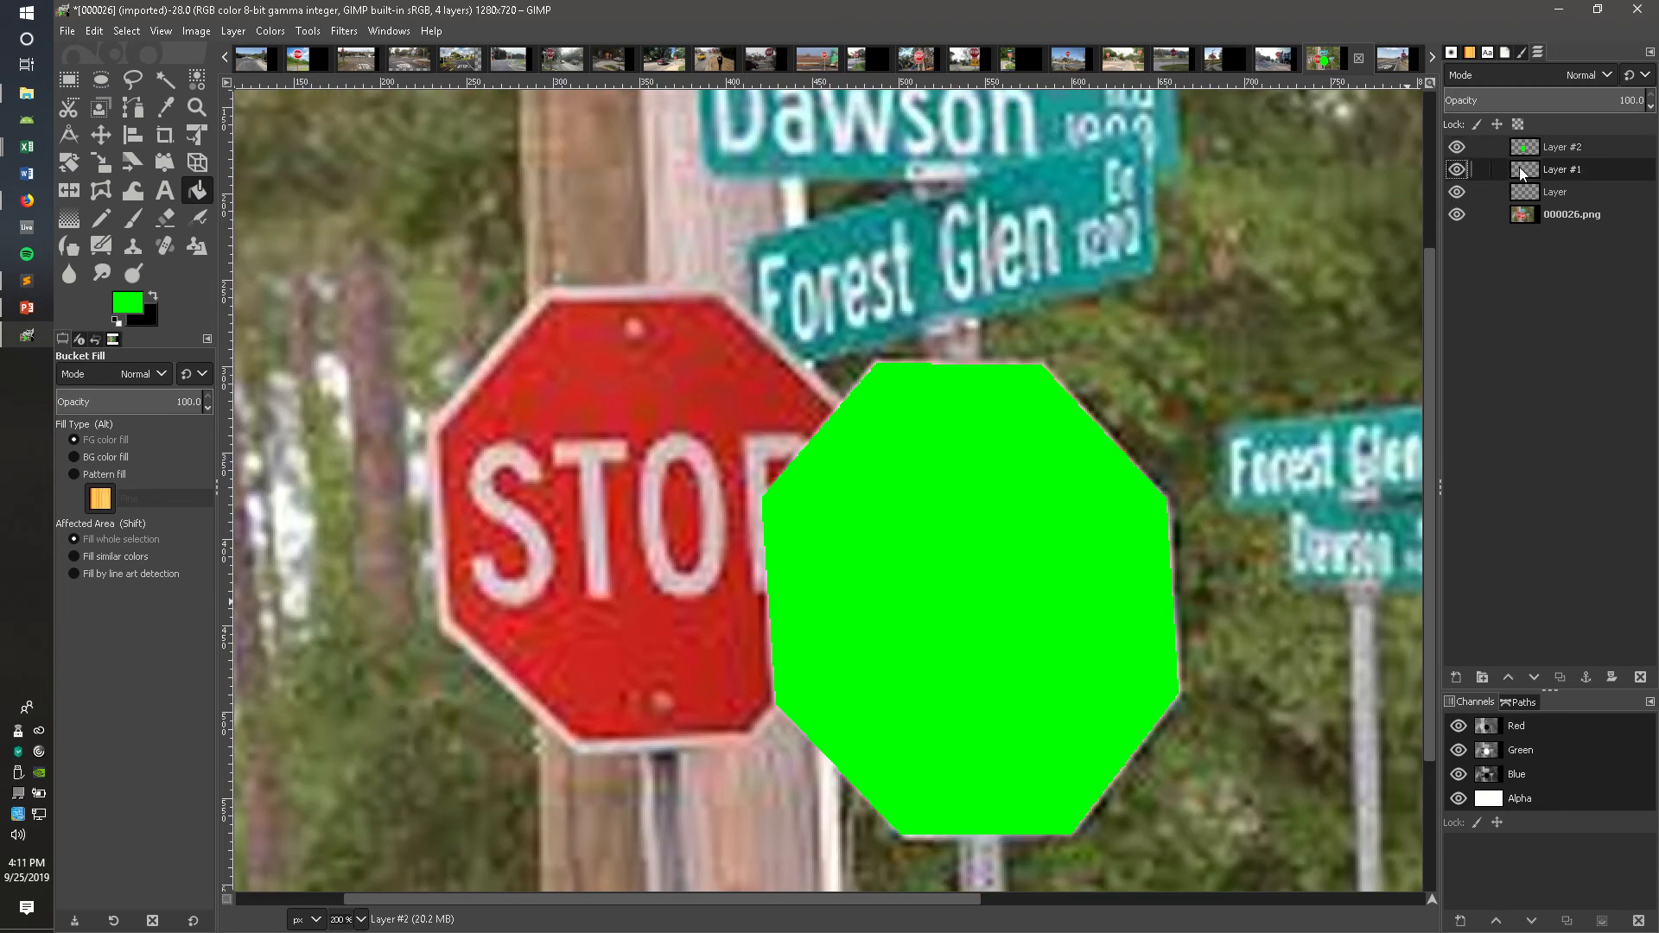
click(130, 82)
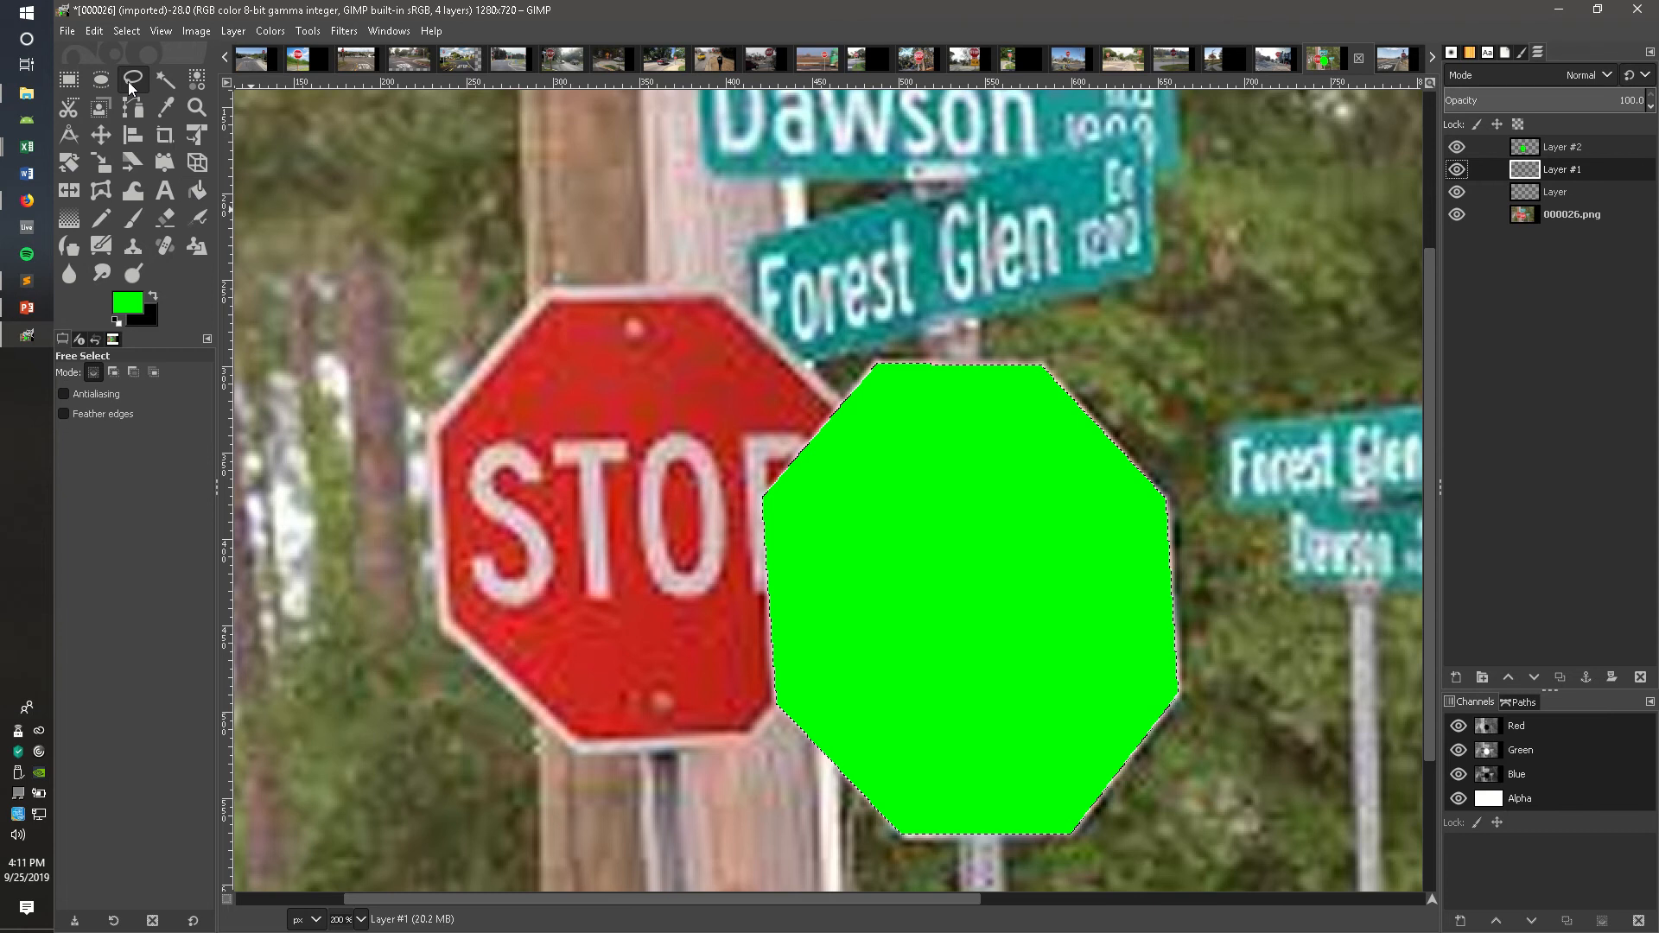
click(842, 398)
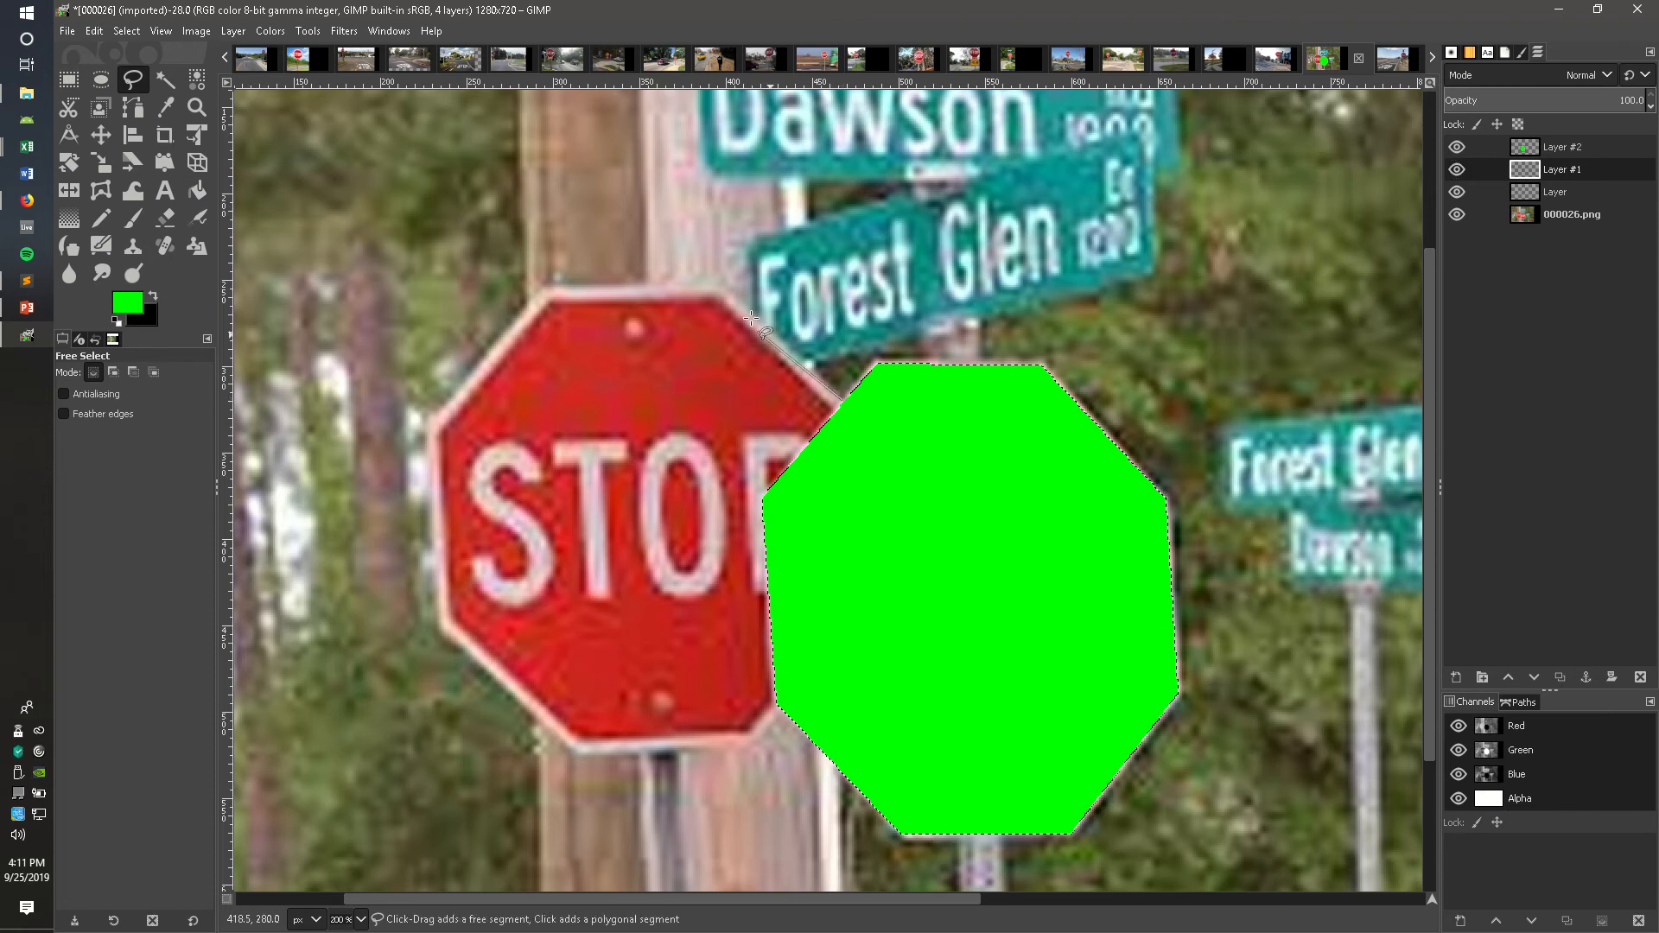
click(723, 284)
click(545, 289)
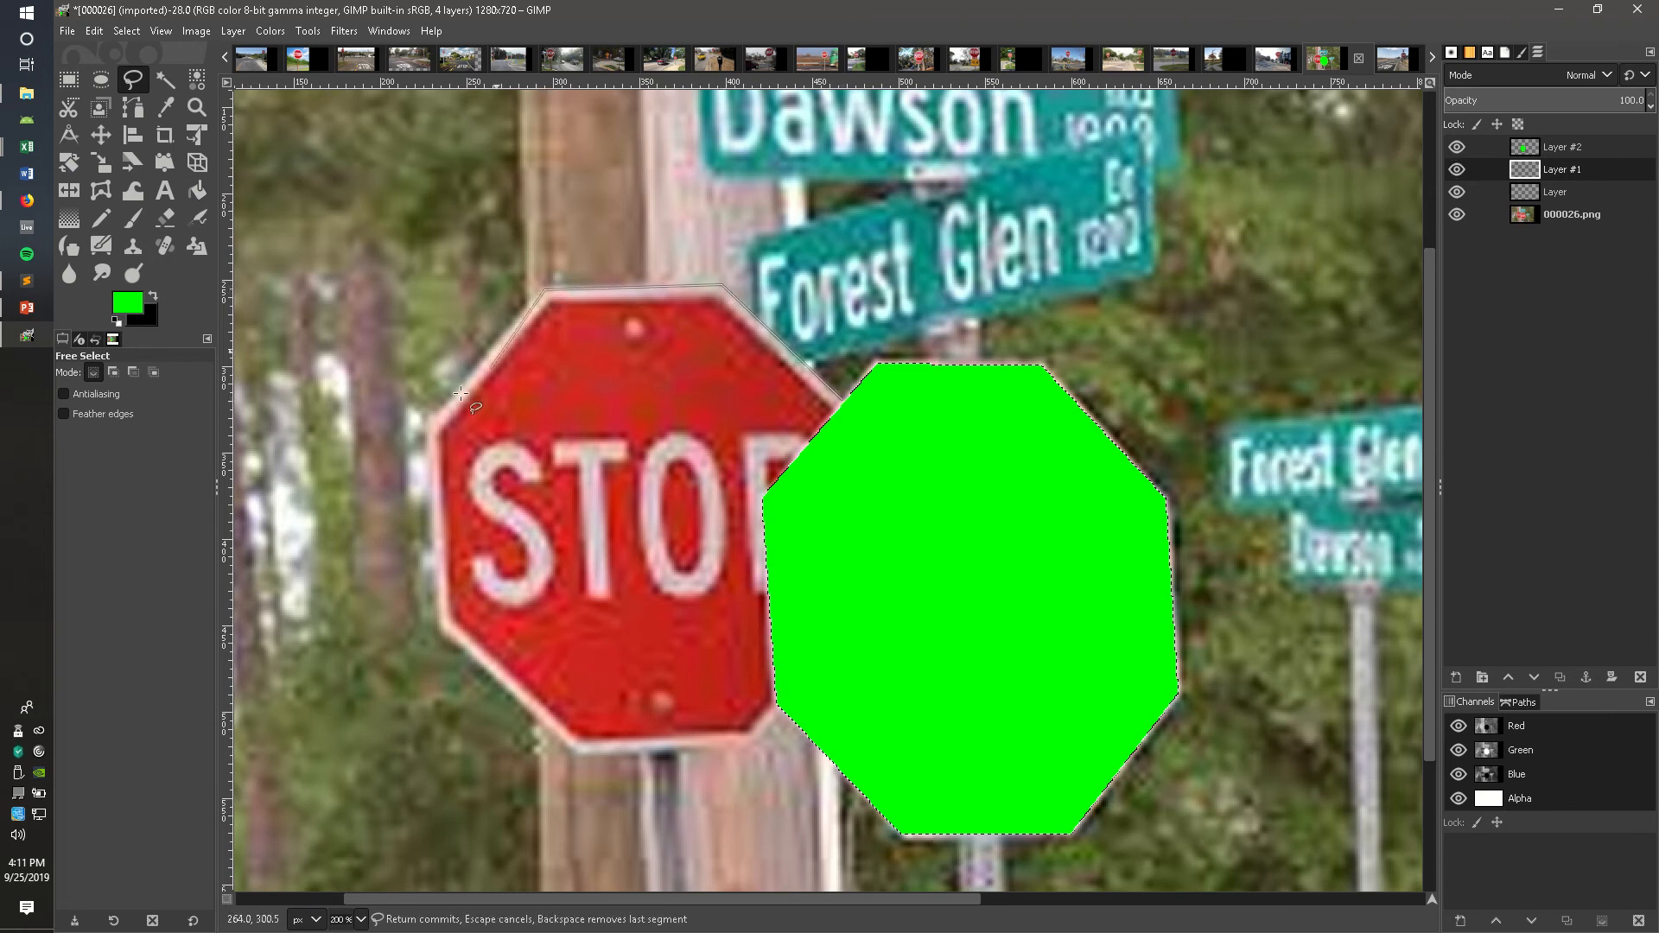
click(433, 422)
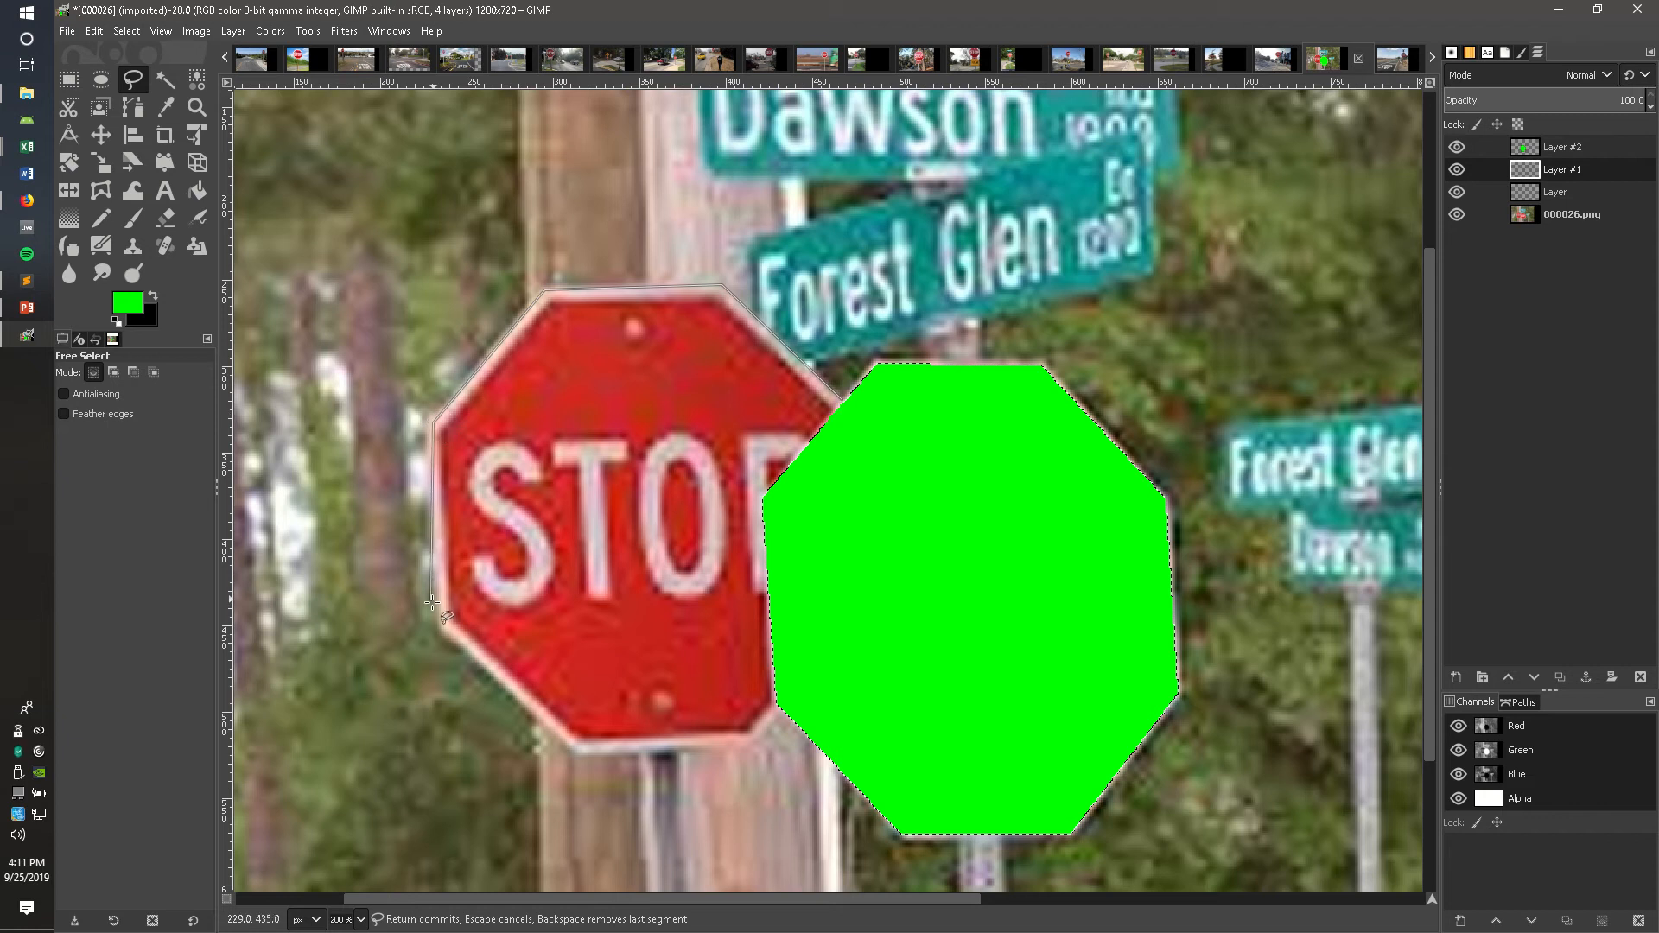
click(441, 626)
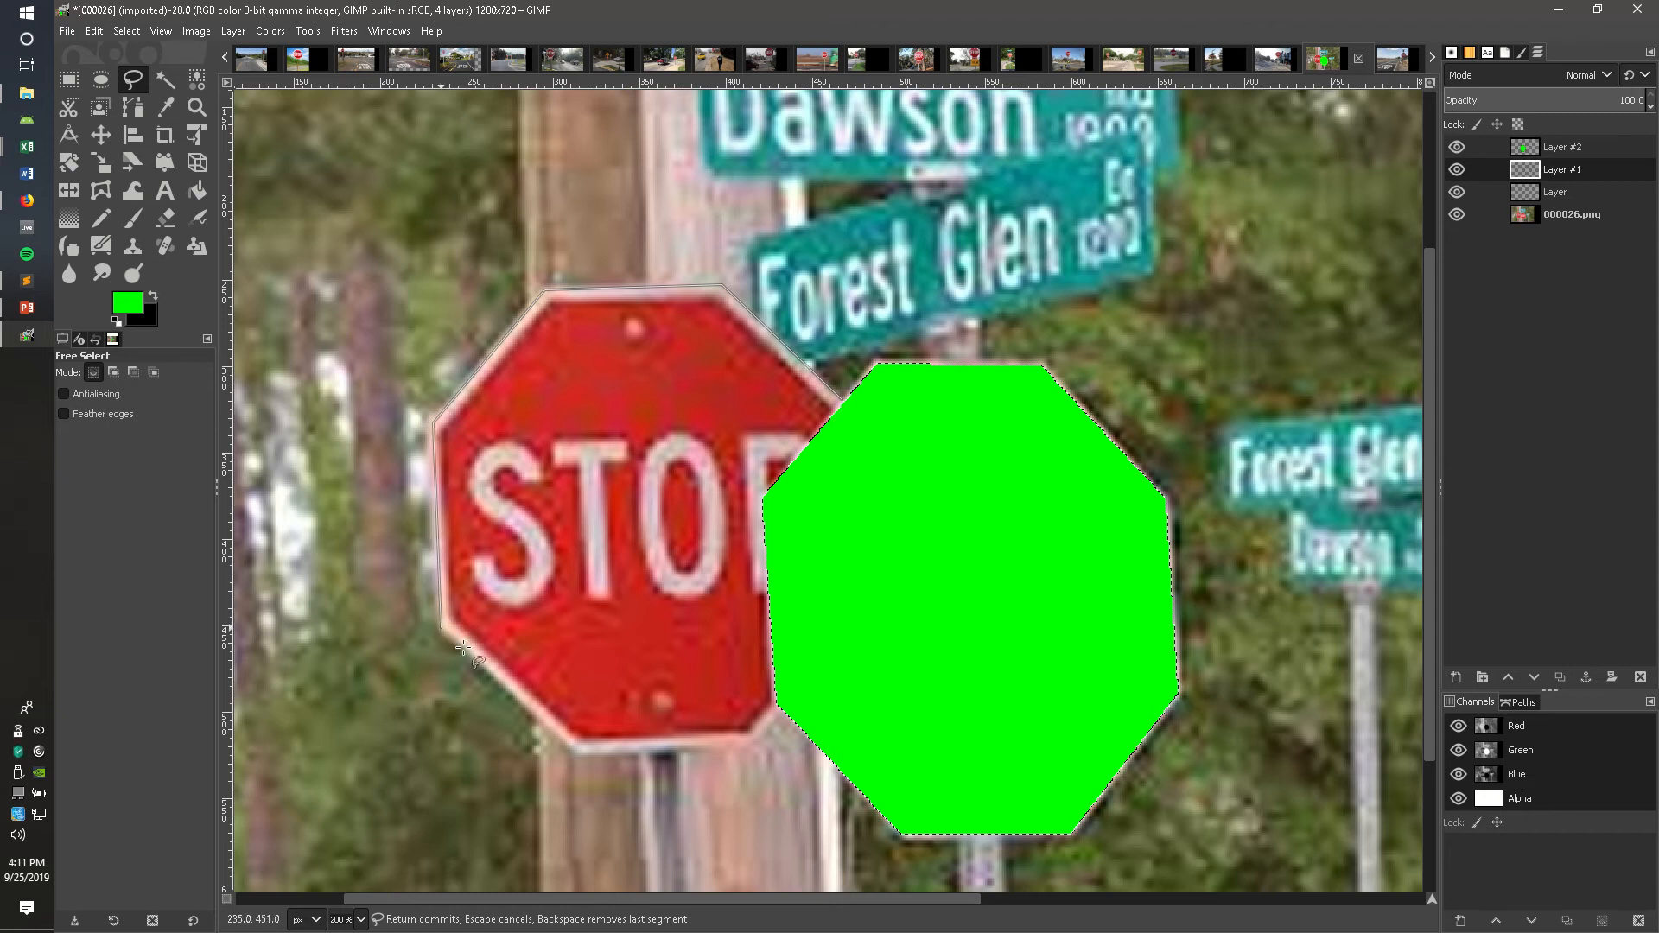
click(574, 749)
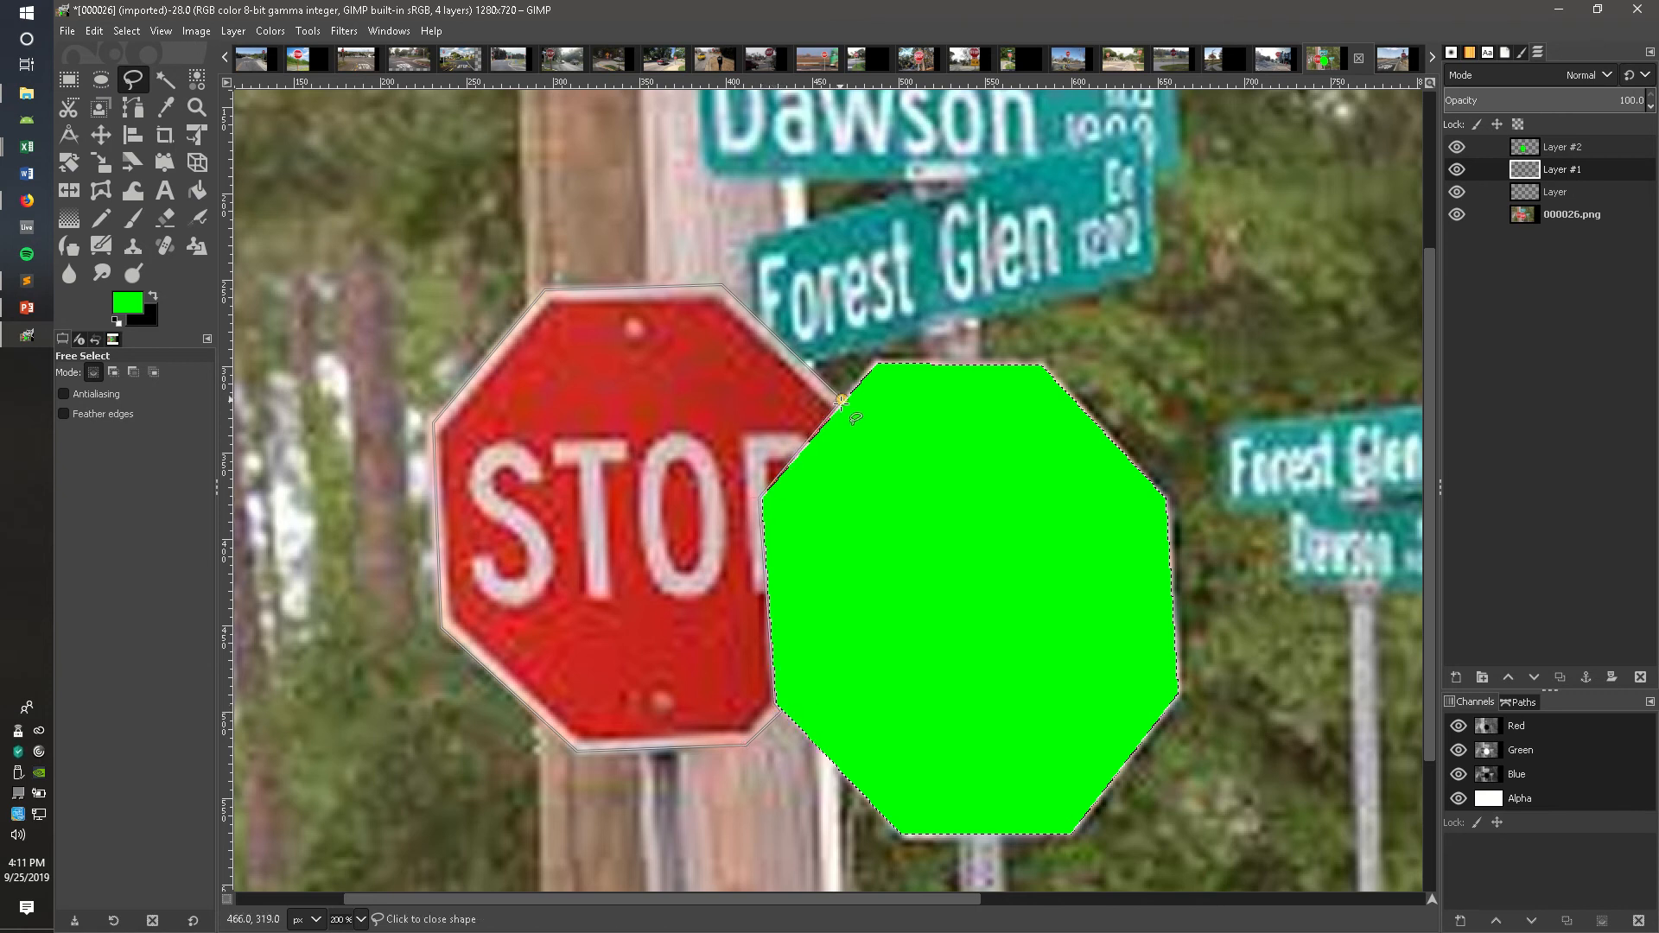
key(Return)
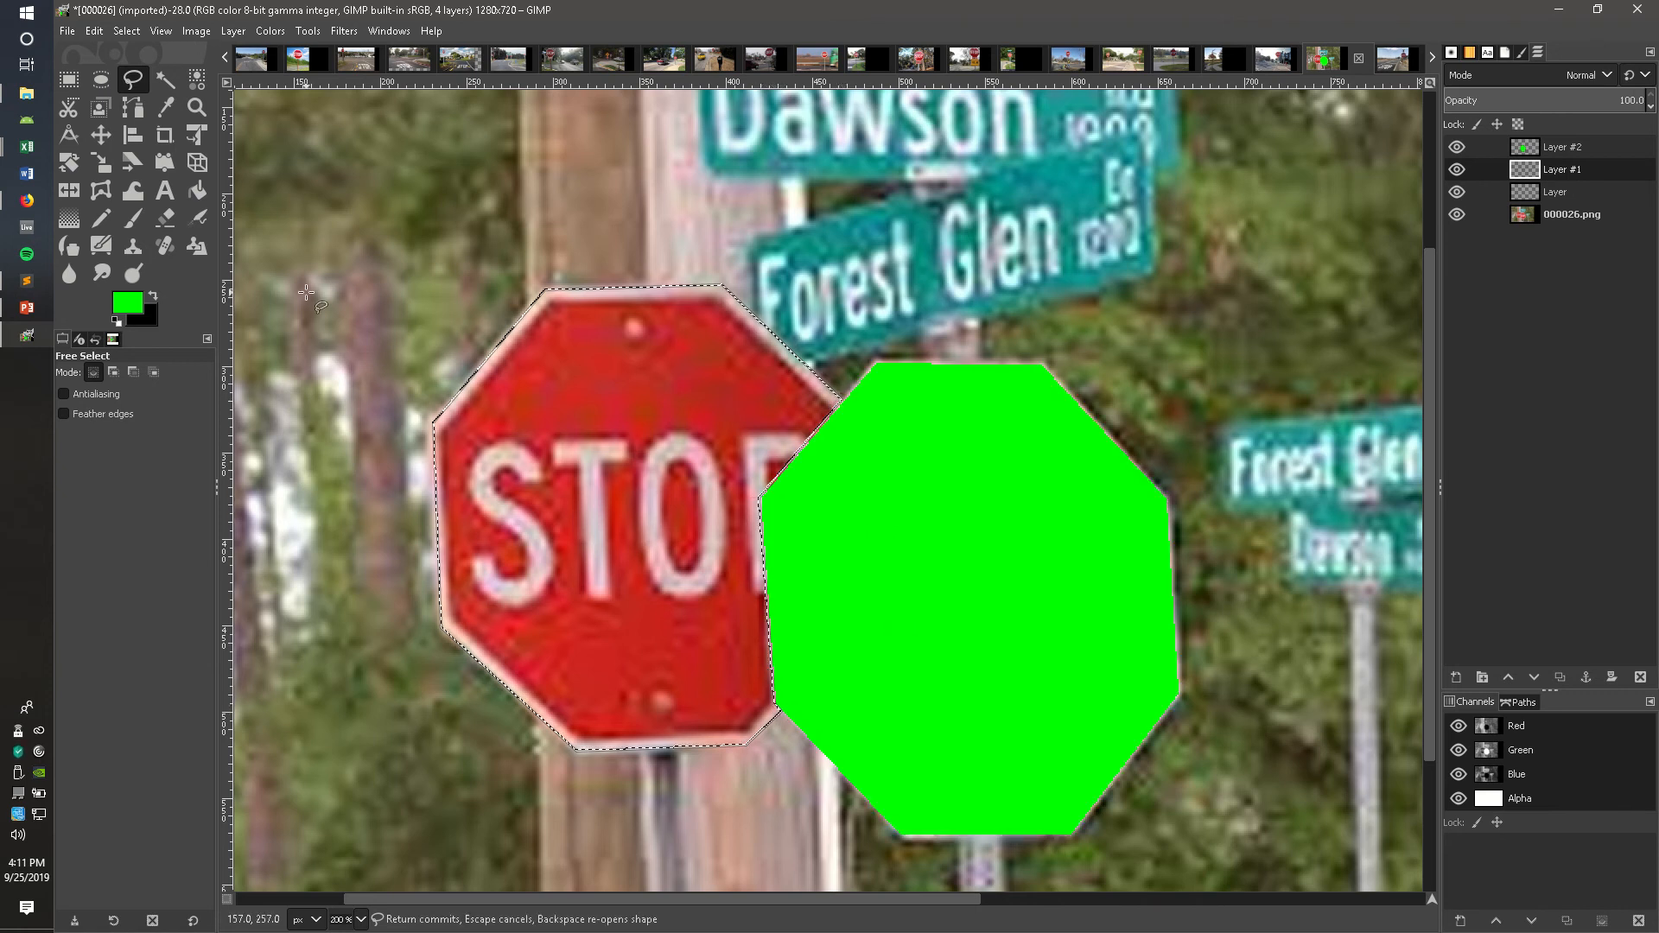
Step: Set the foreground colour to blue 0000ff and Bucket Fill the rear stop sign selection on Layer #1
click(127, 303)
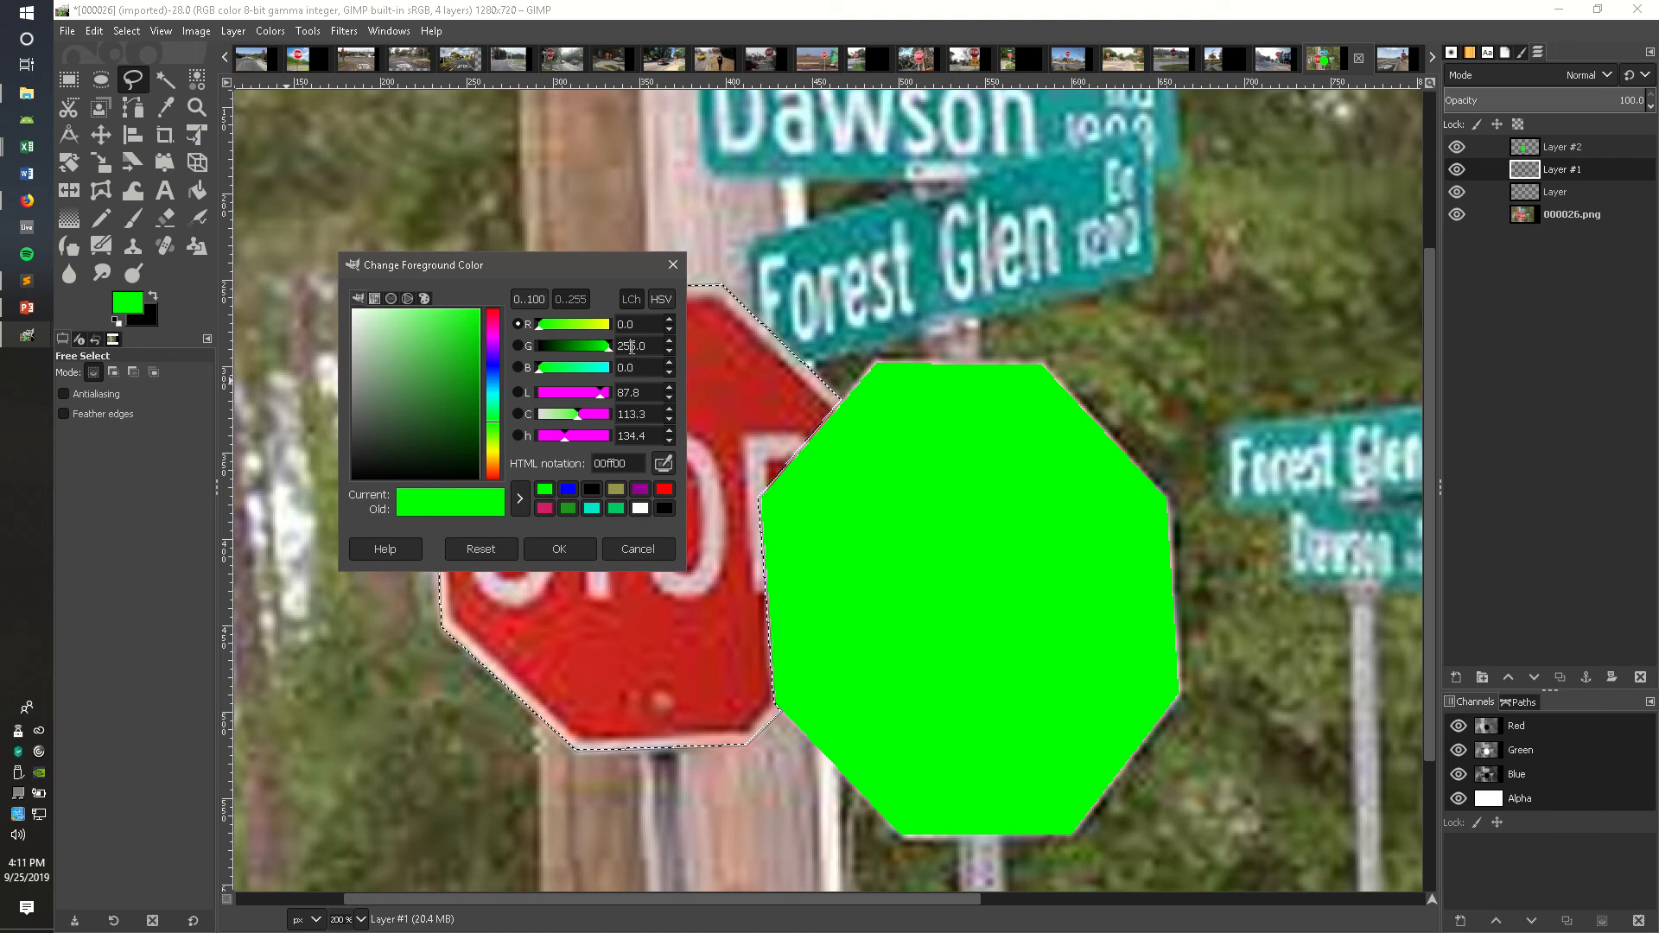
text(0)
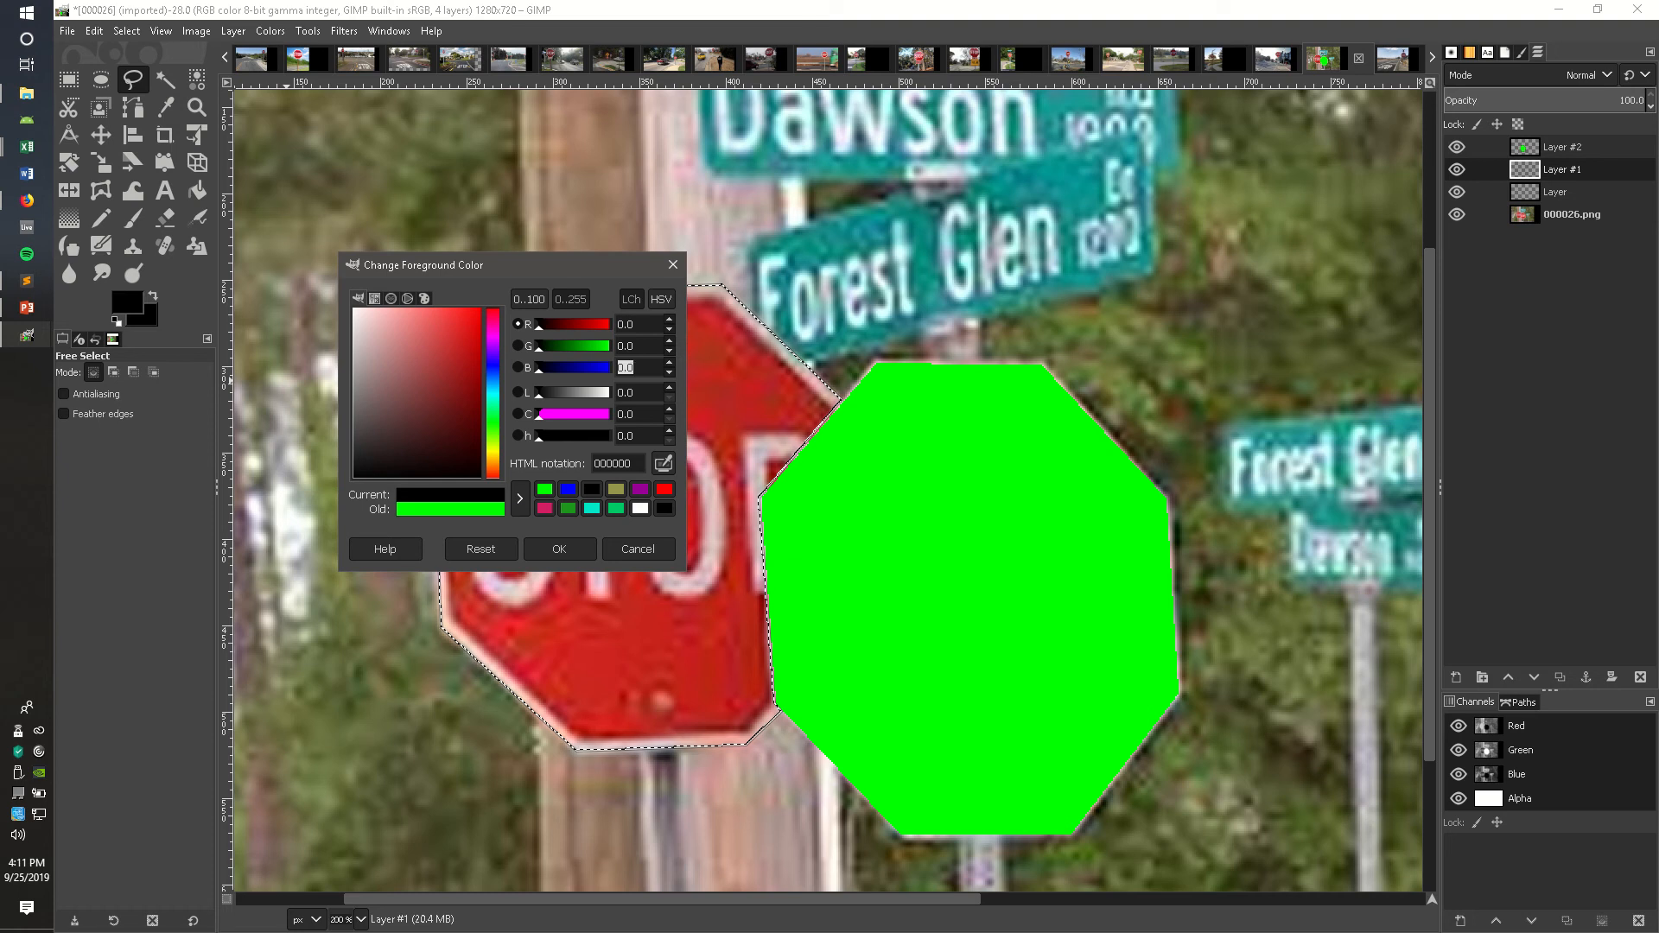
key(Return)
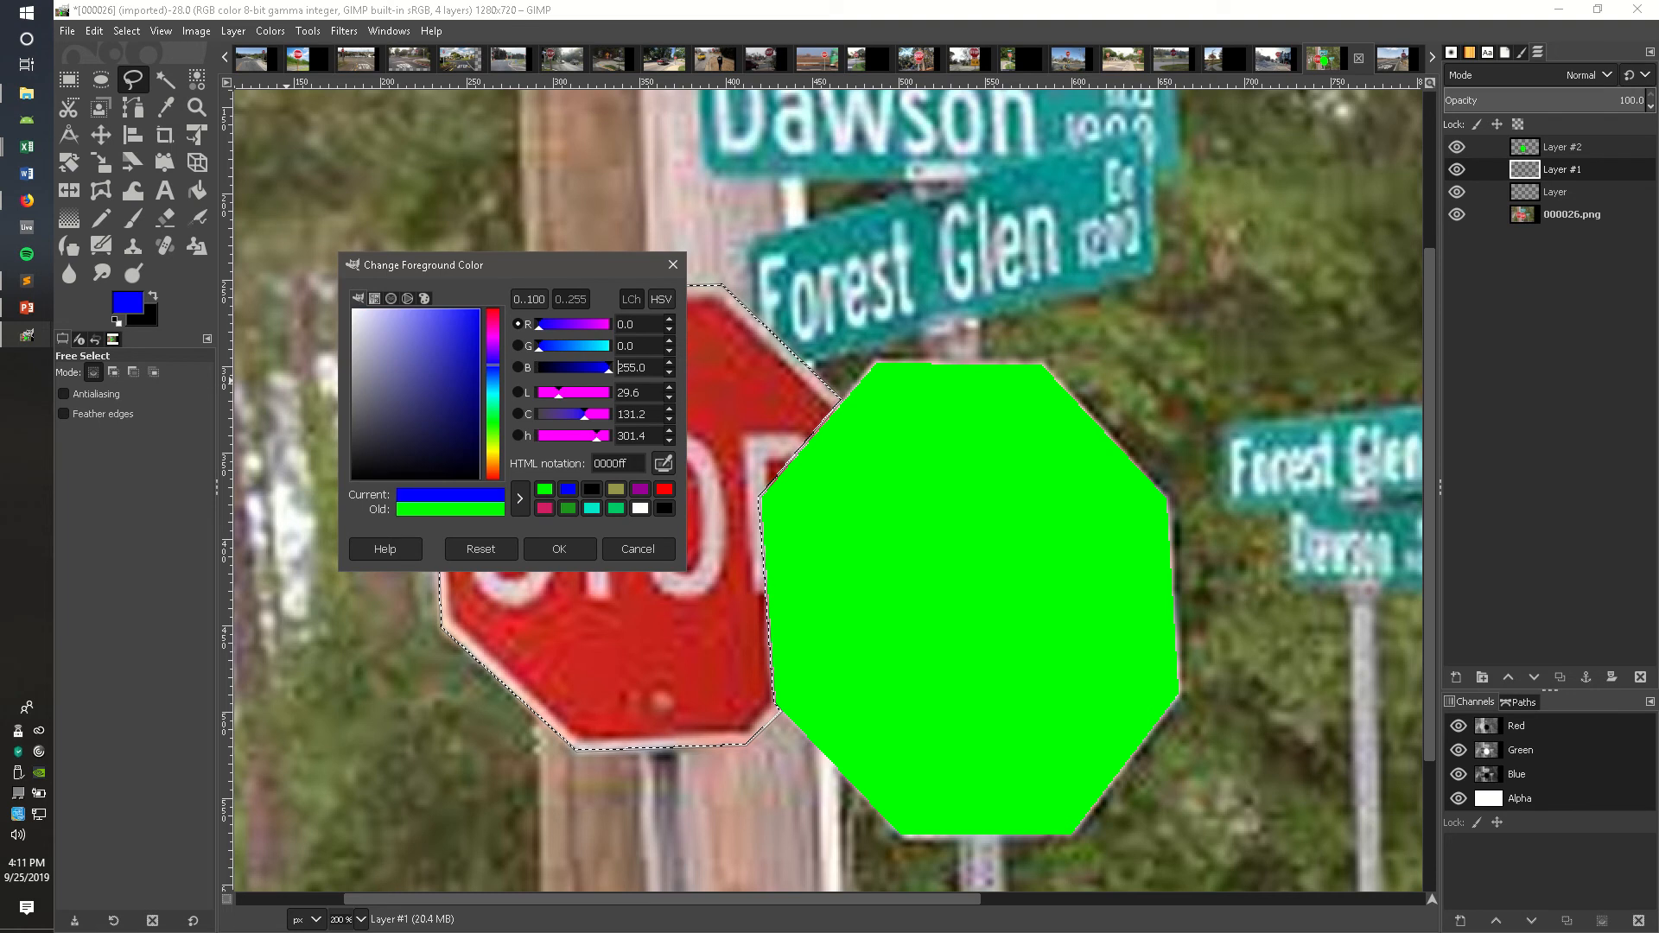
click(559, 548)
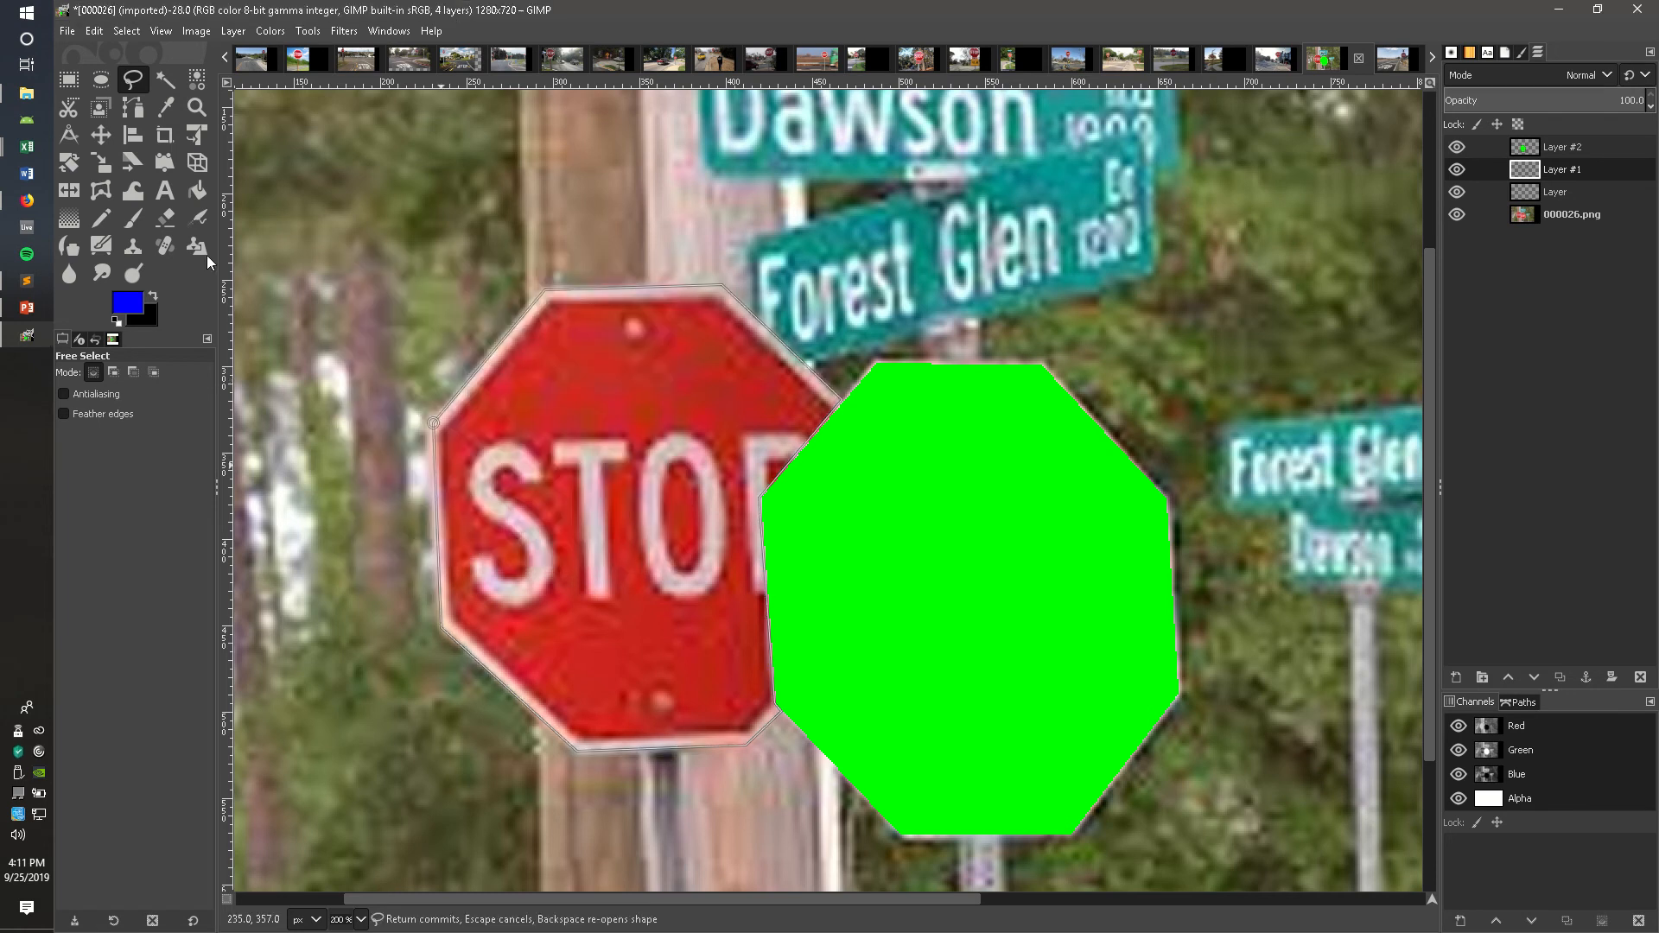
click(197, 190)
click(627, 436)
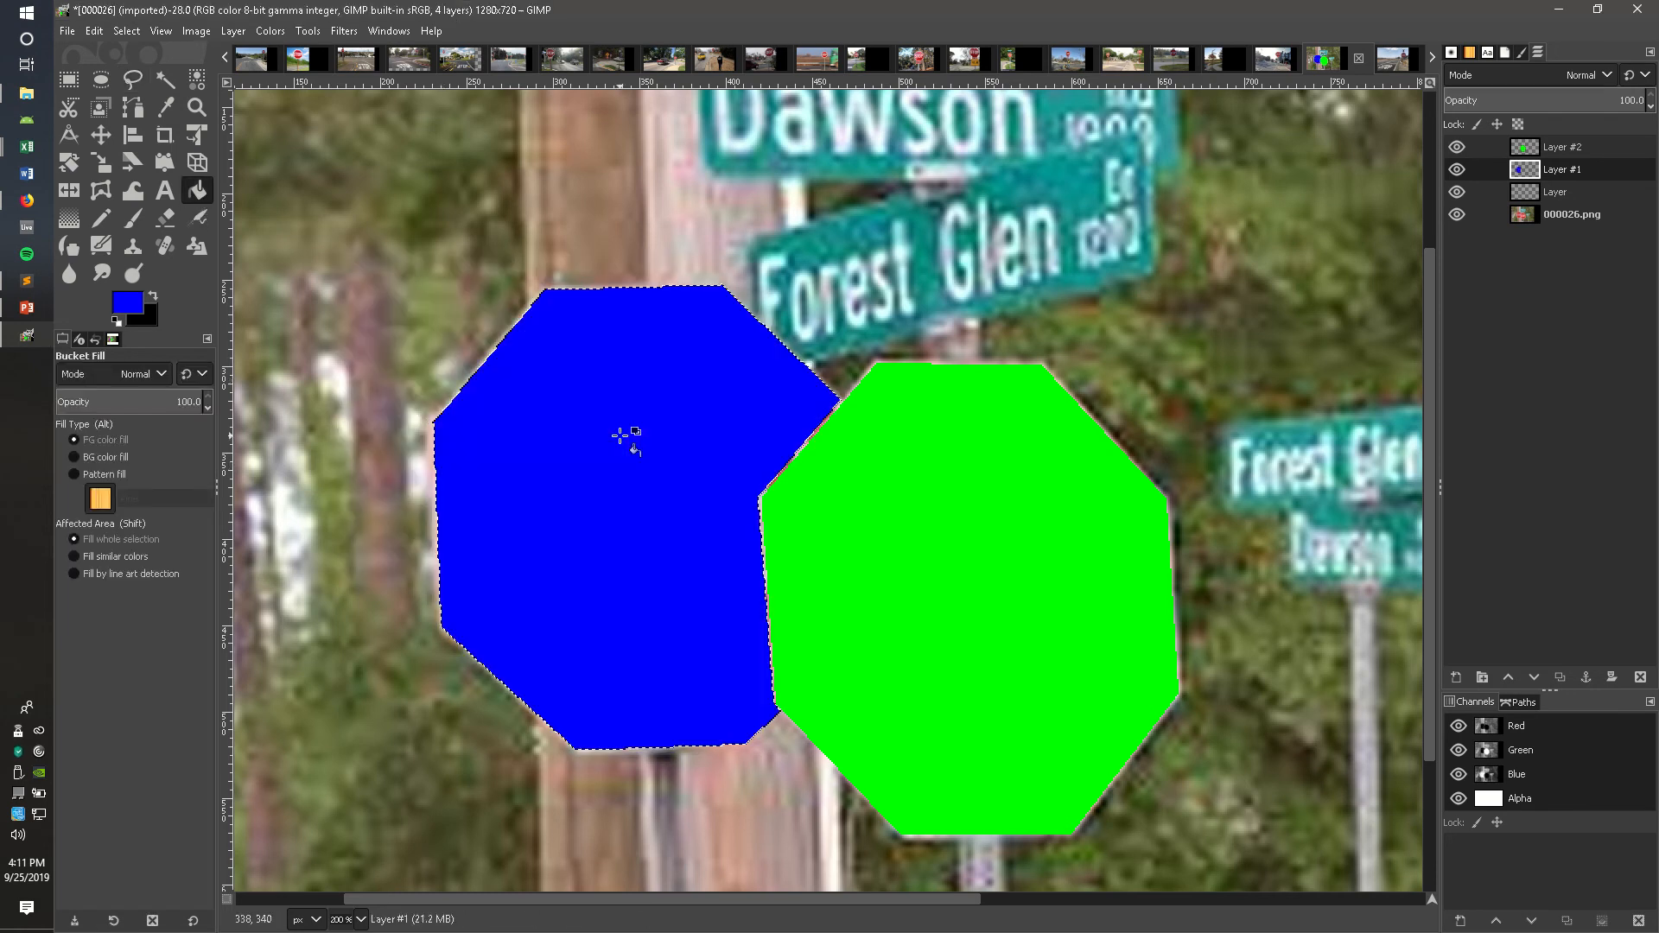
Step: Remove the selection, zoom to 100%, and fill the layer named Layer entirely with black
click(126, 33)
click(138, 73)
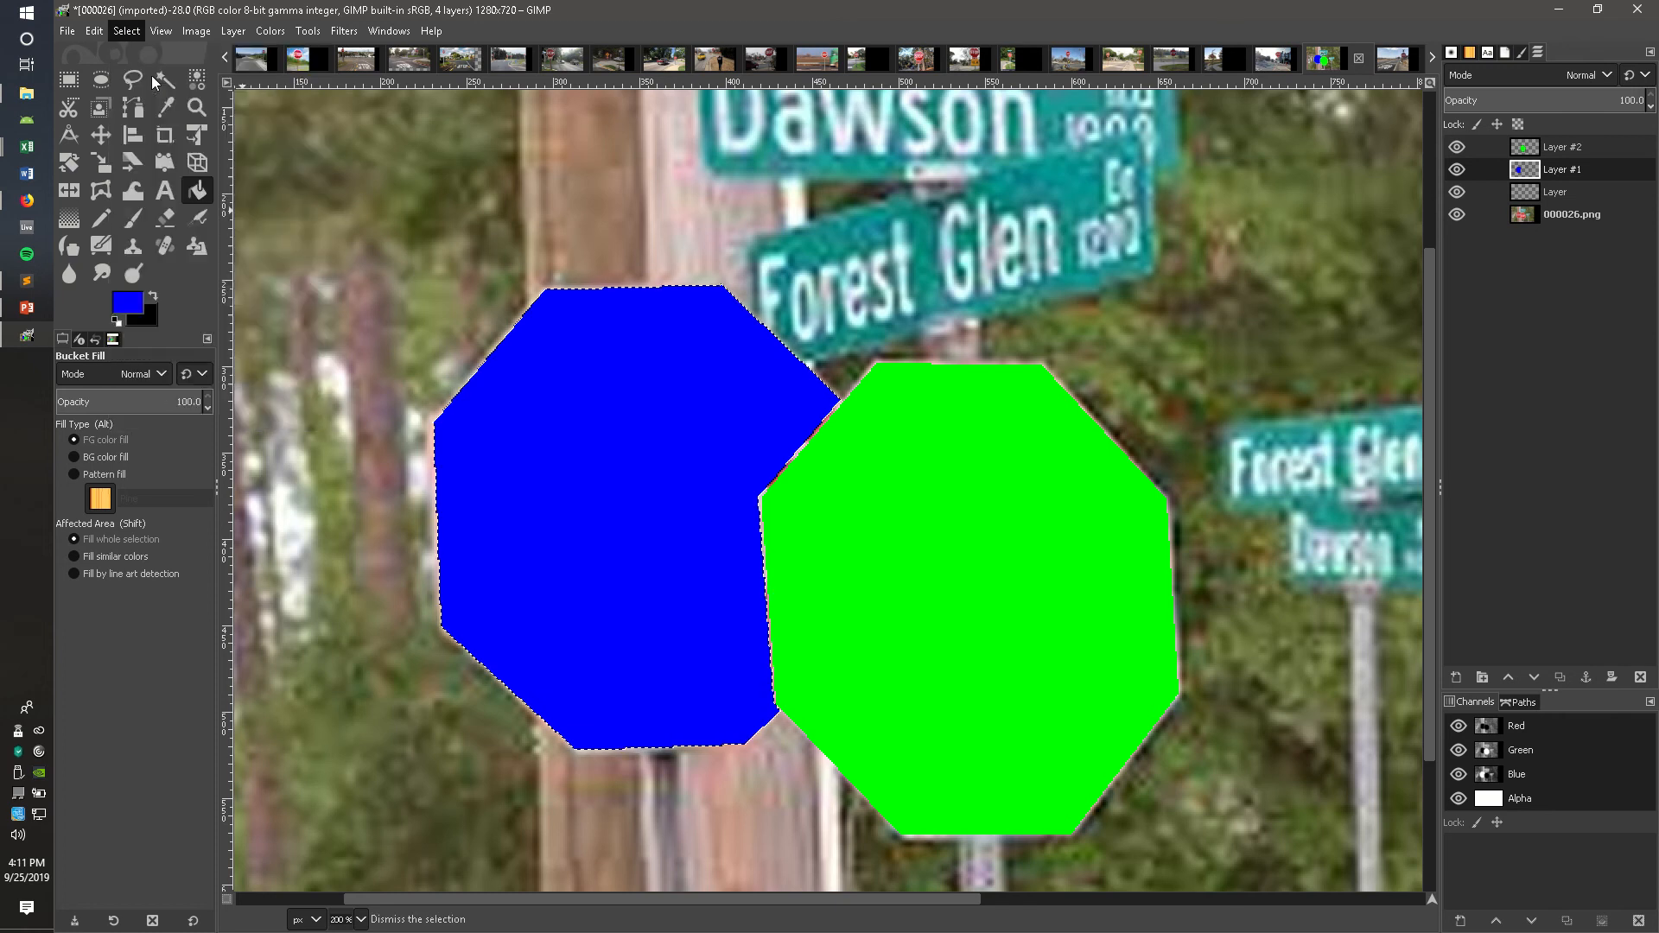
click(1532, 193)
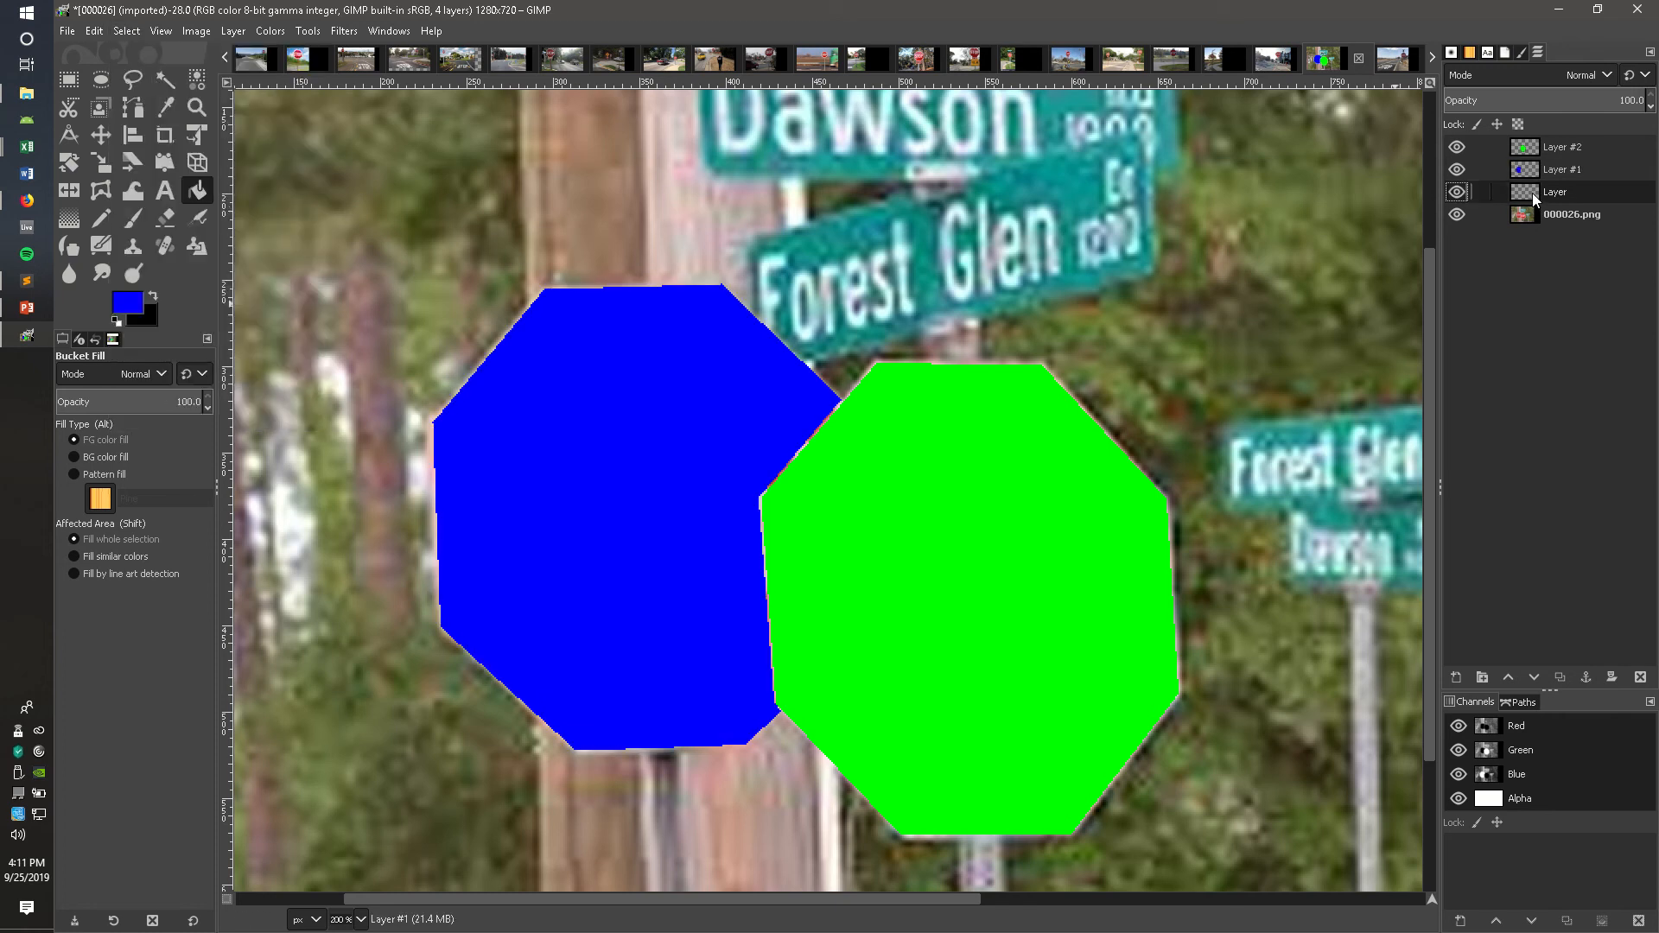
click(362, 919)
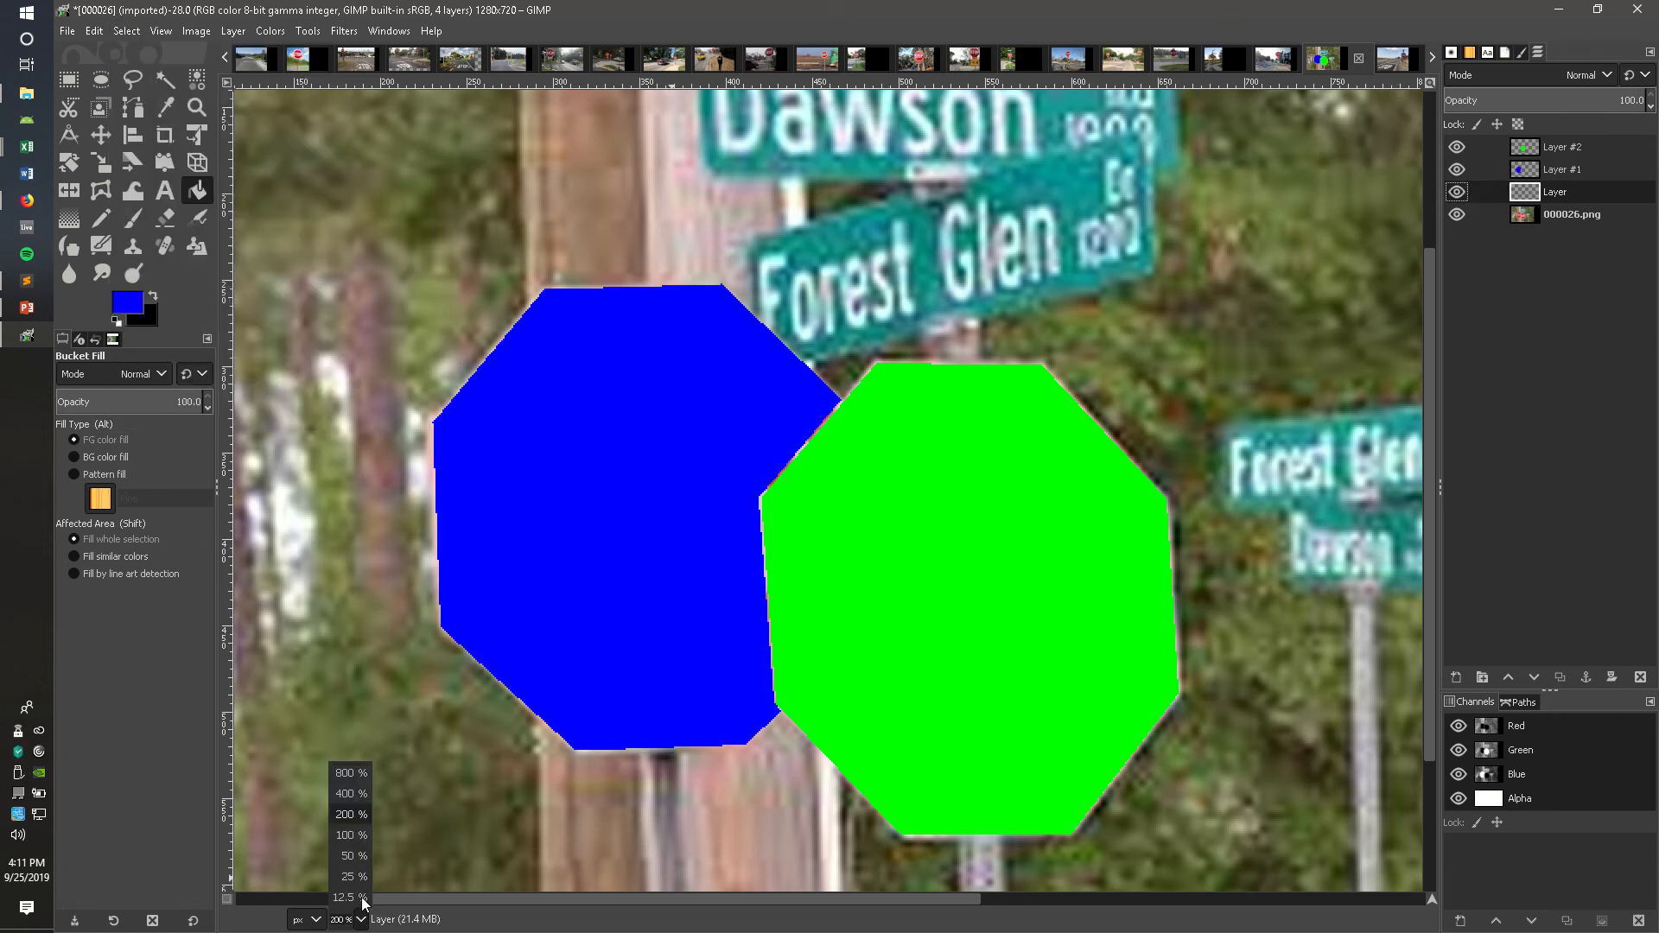
click(361, 847)
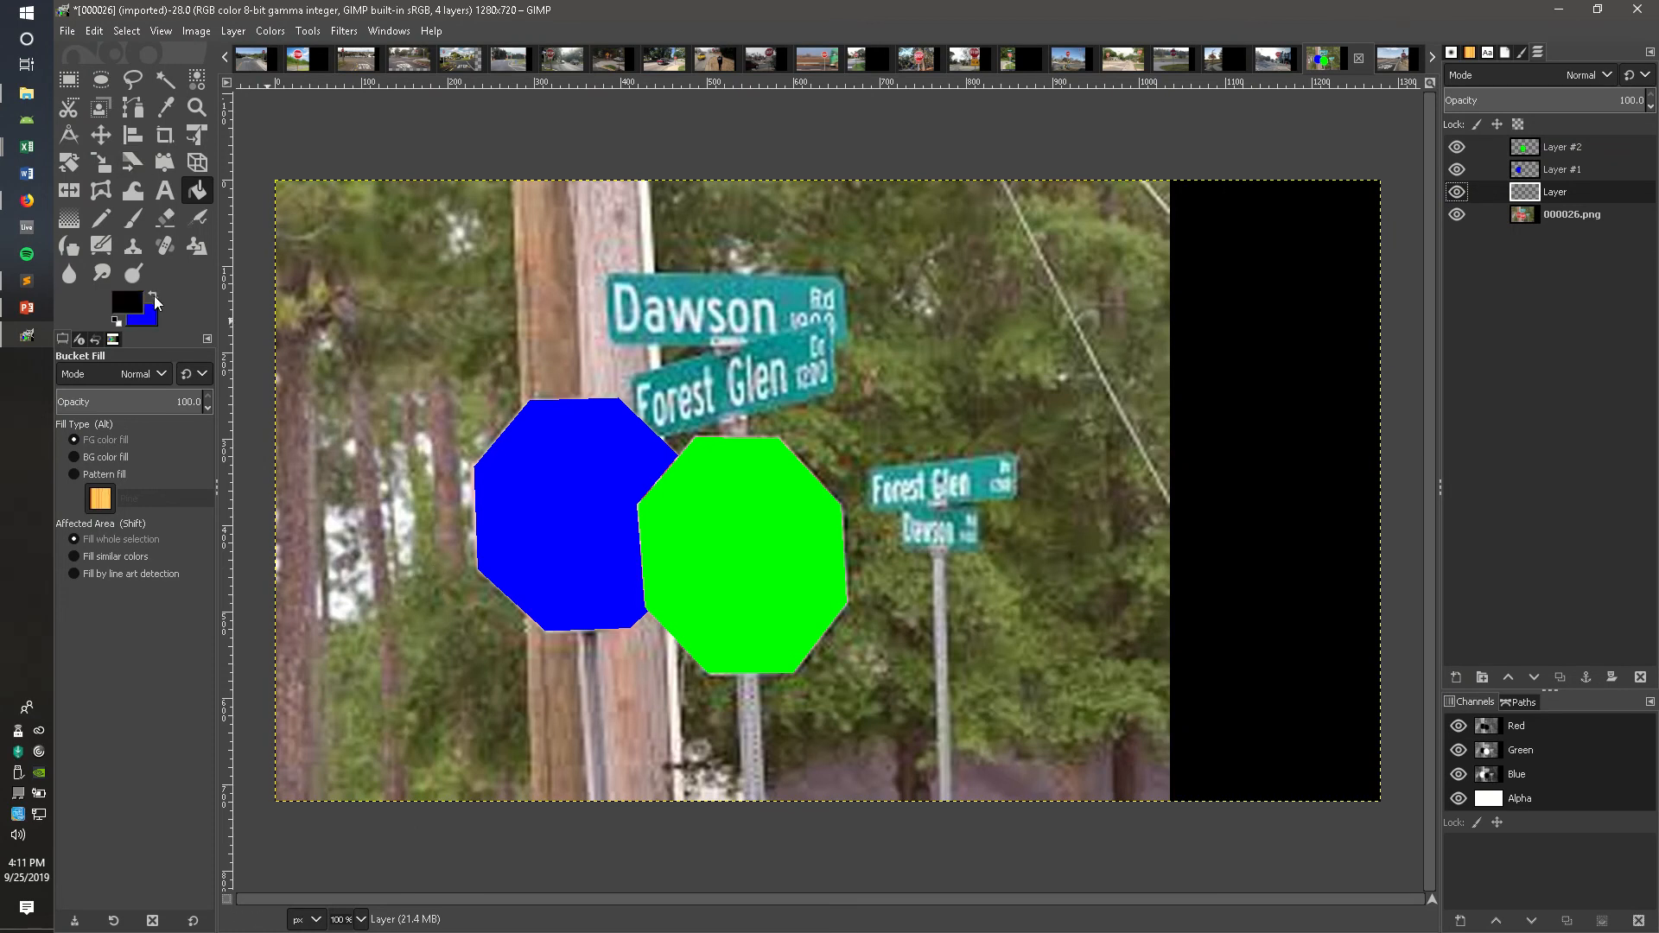
click(377, 252)
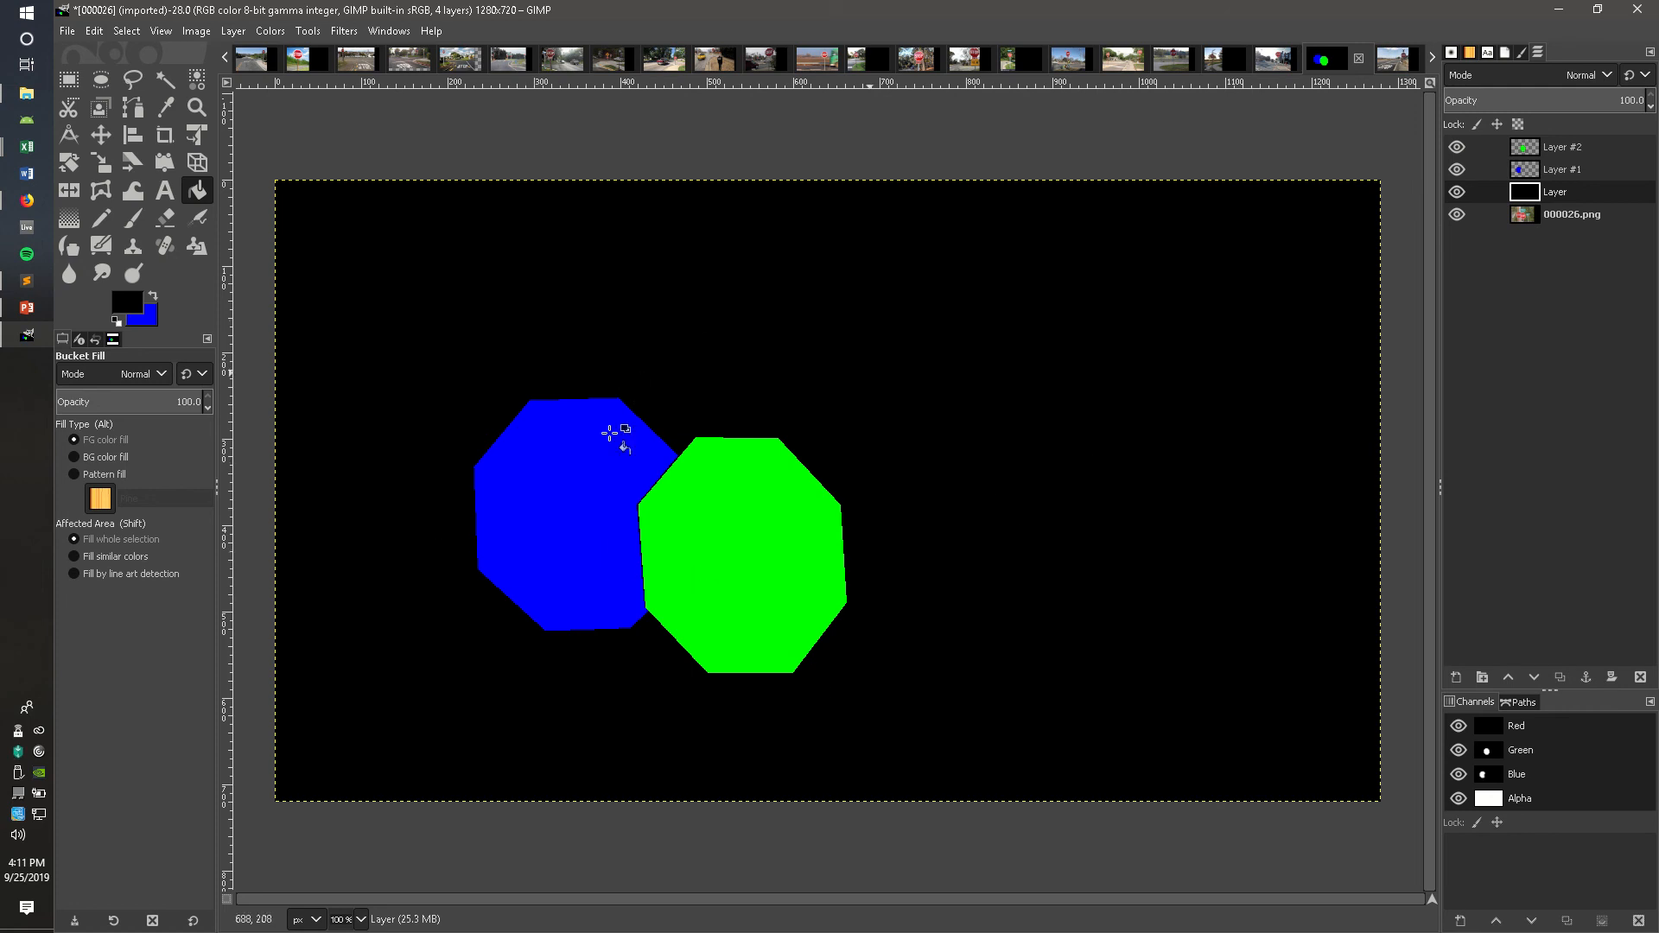
Step: Switch to File Explorer and create a new folder named masks inside the images folder
click(67, 32)
click(67, 32)
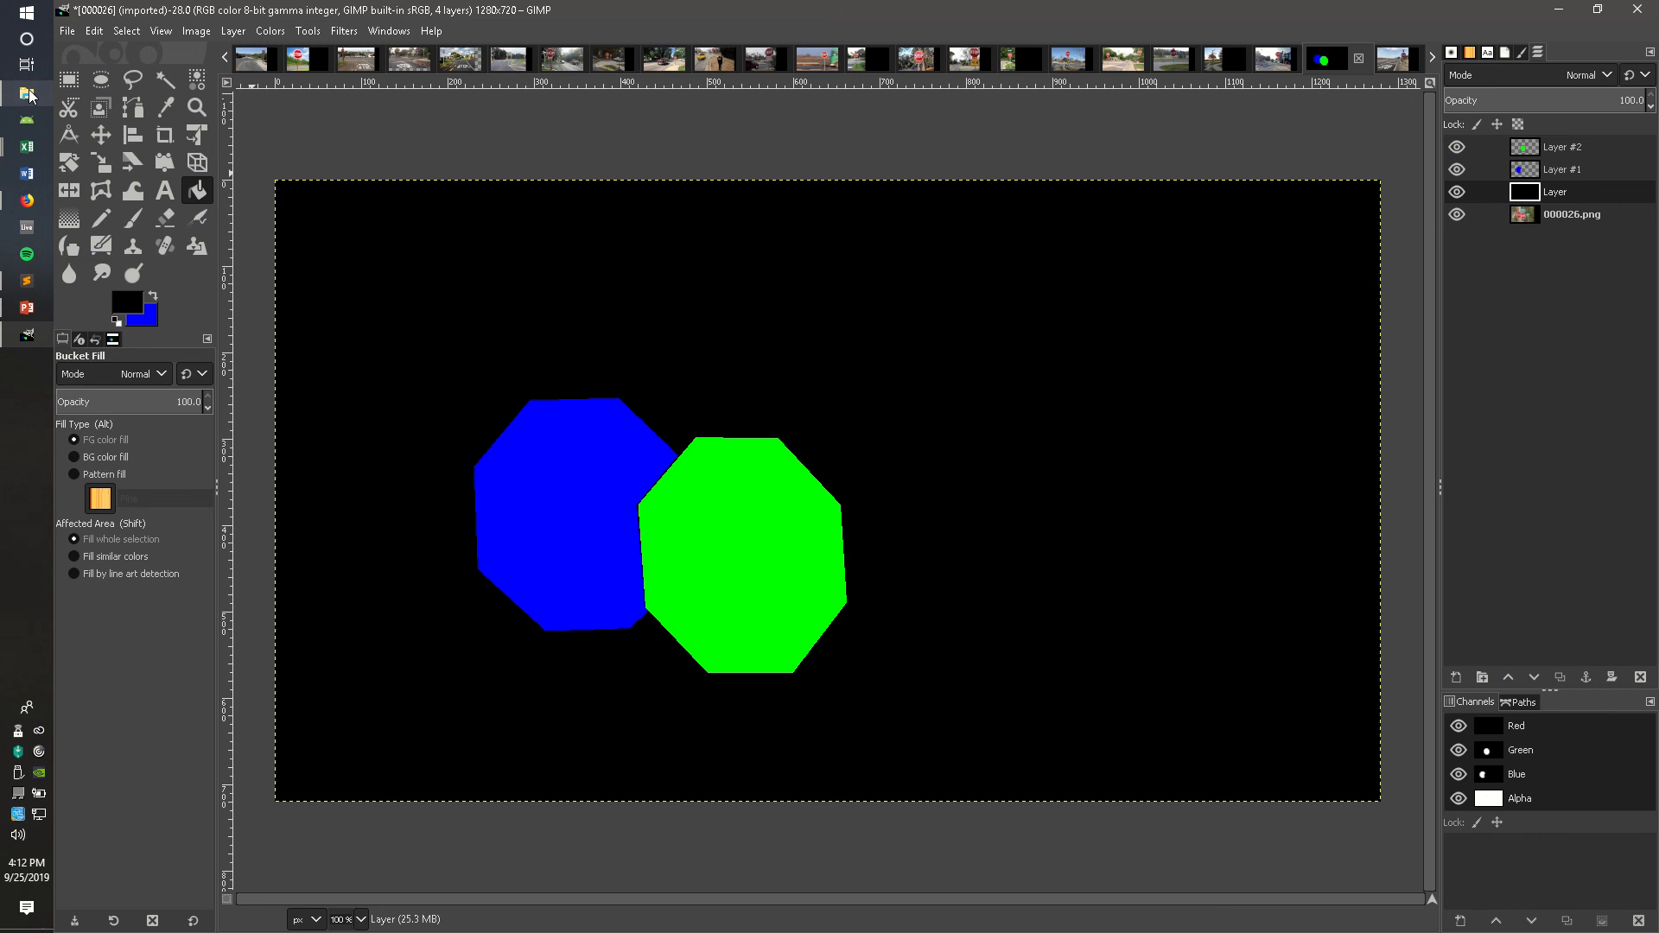
click(27, 92)
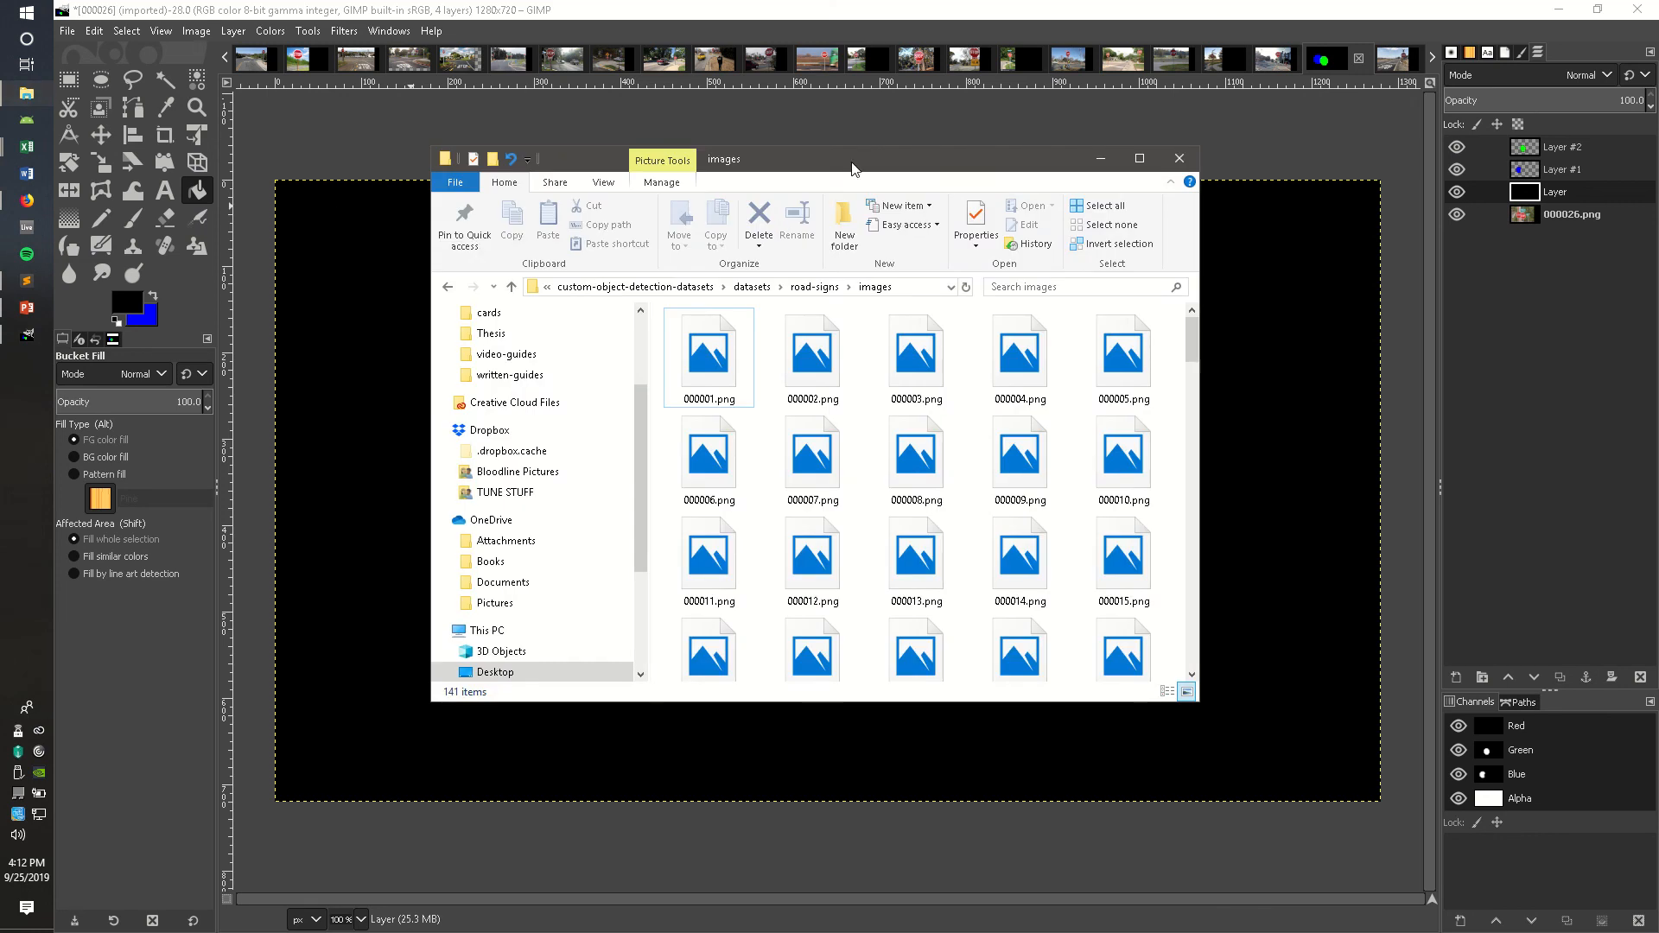
drag(854, 154, 845, 138)
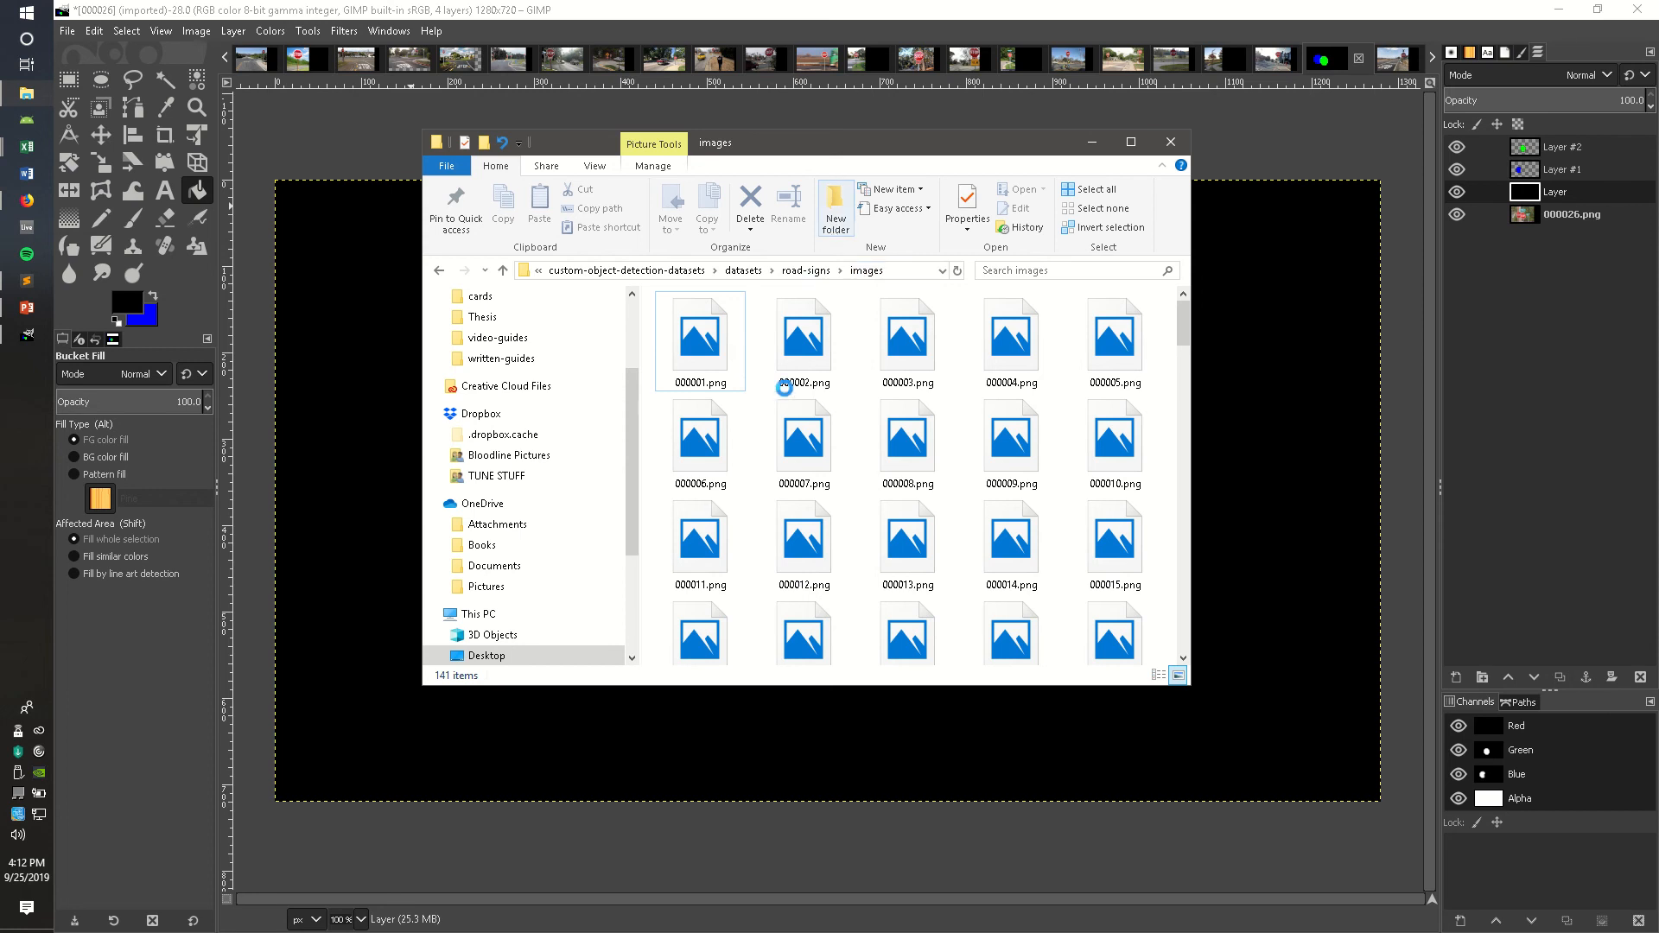
key(ctrl+shift+n)
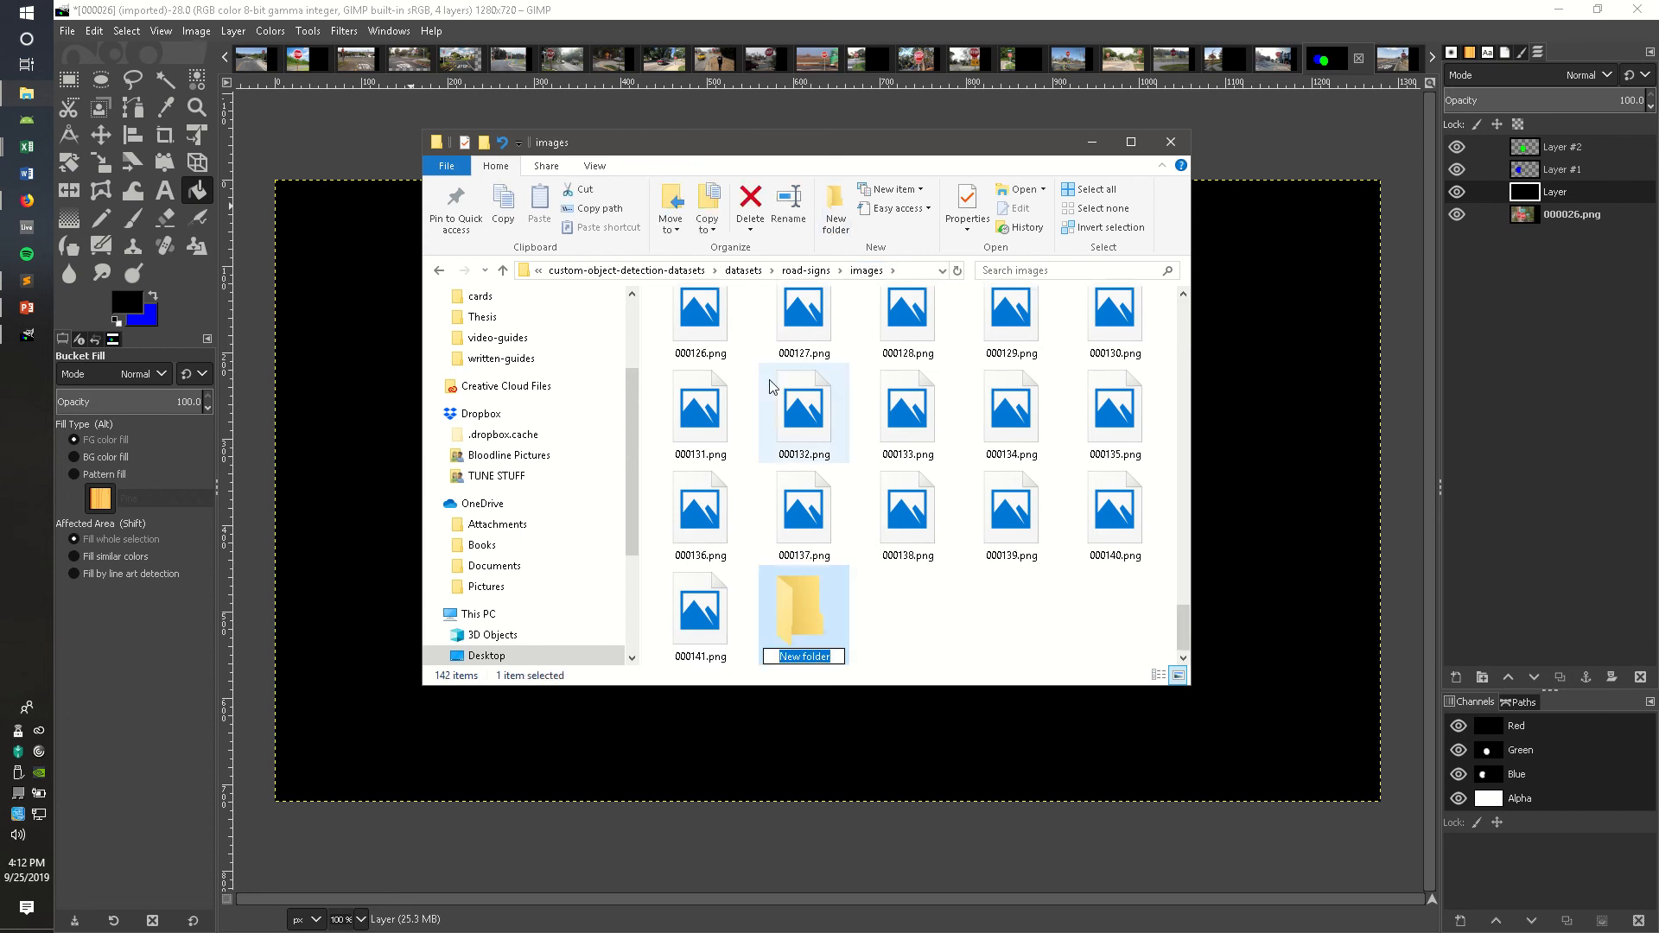
text(masks)
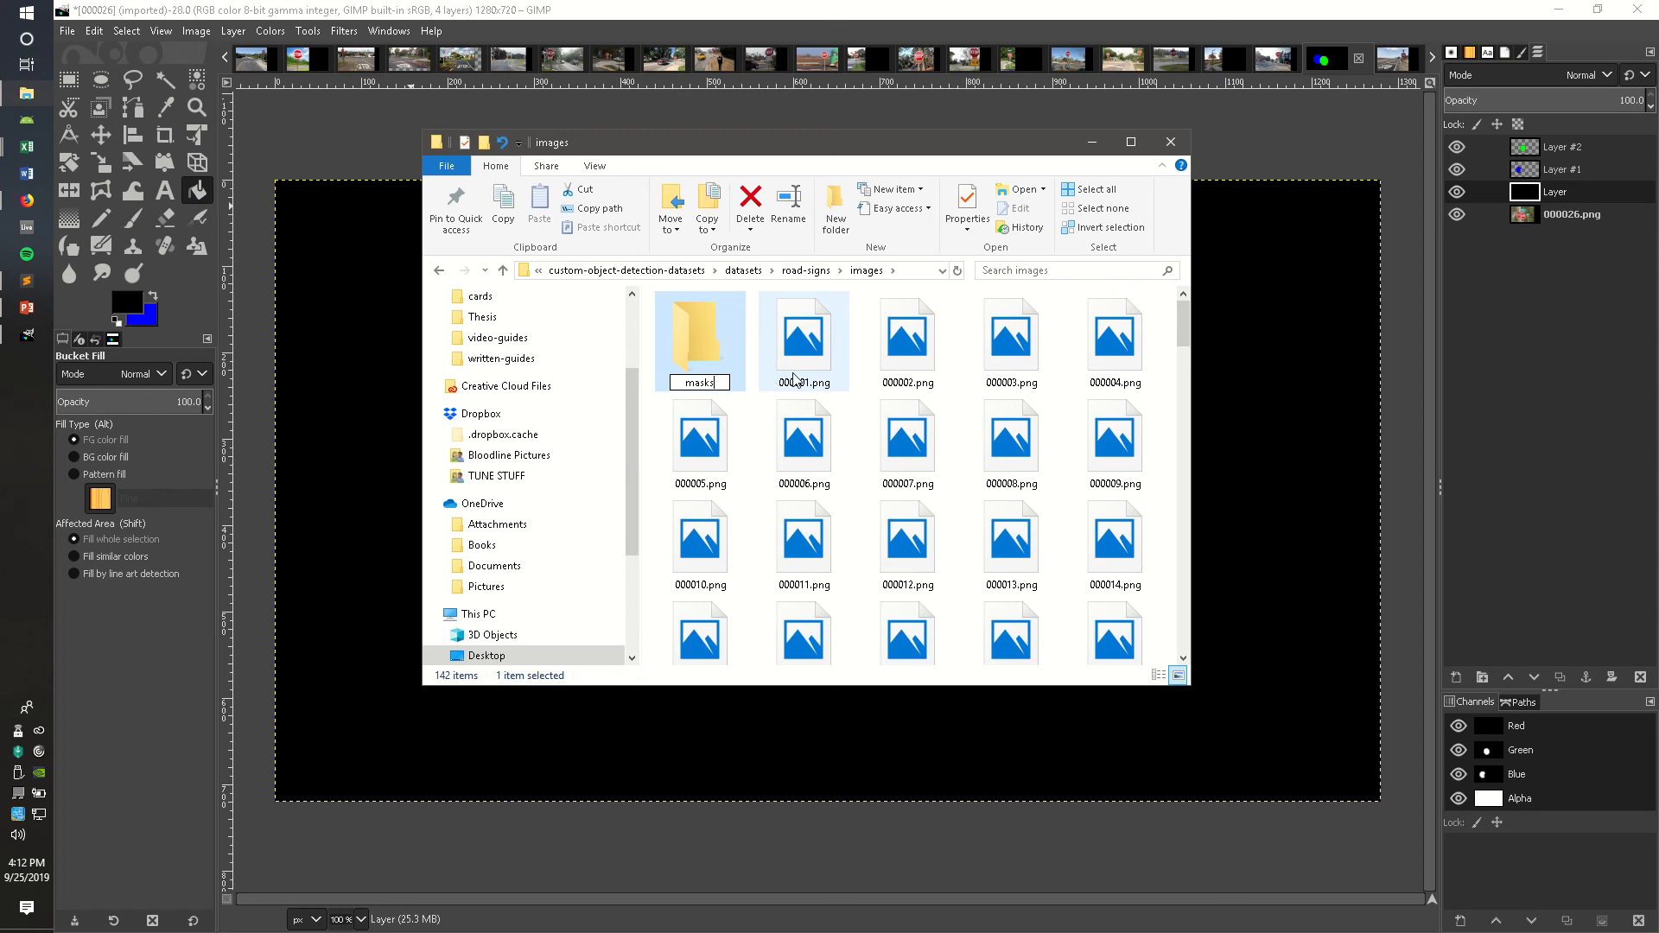
key(Return)
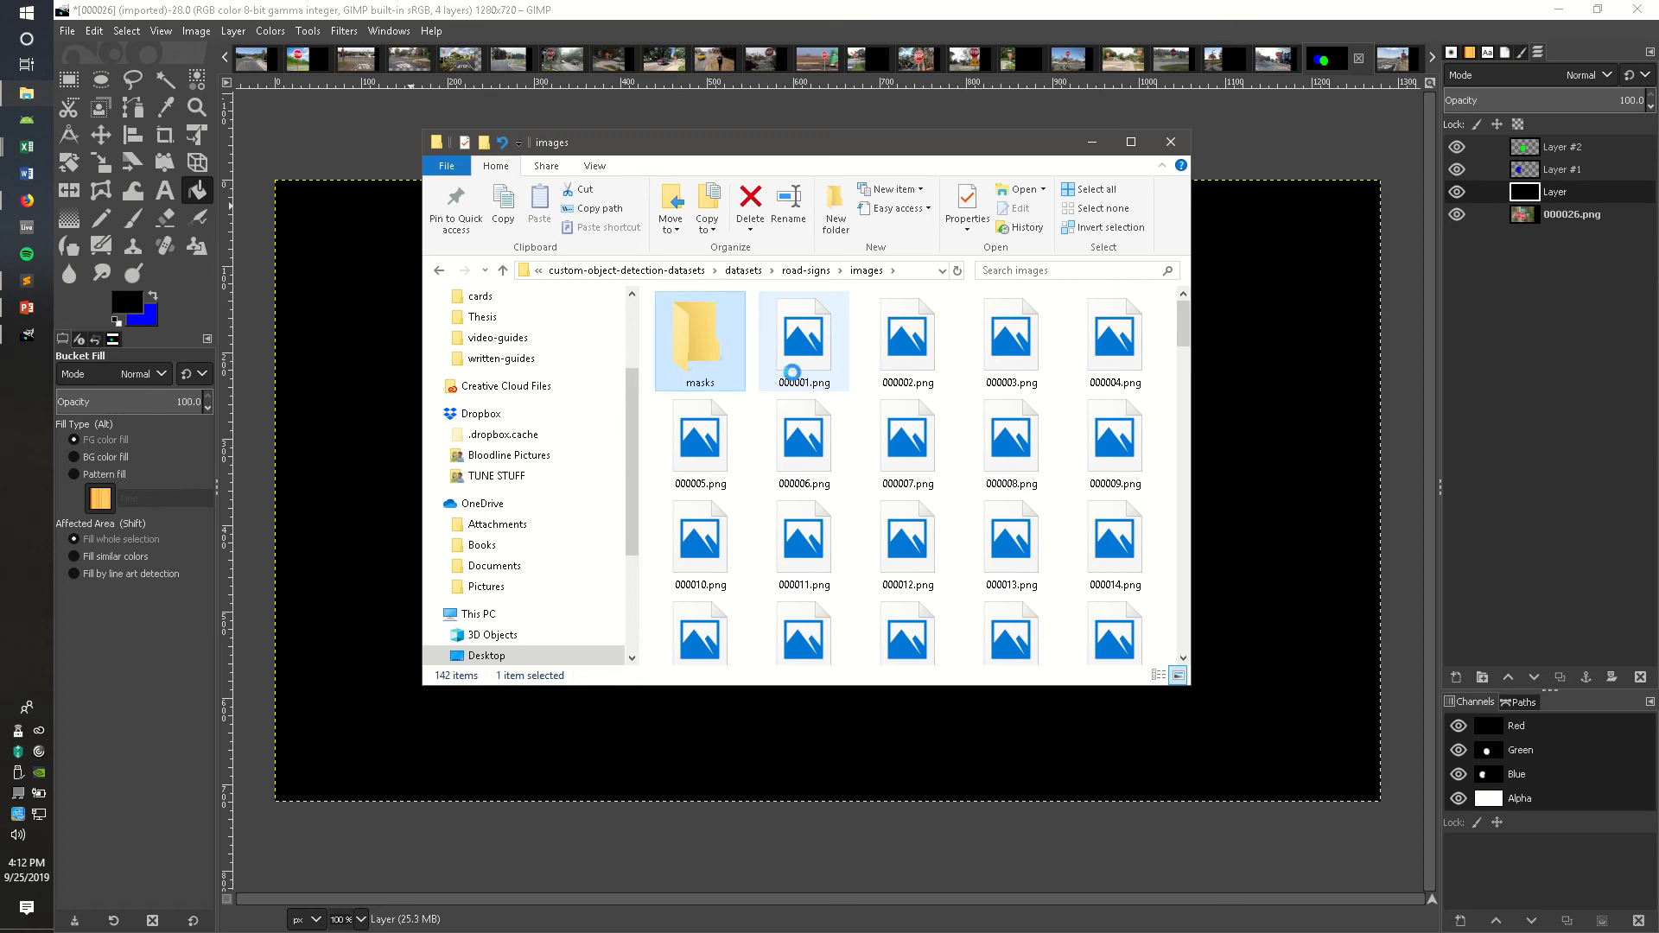
Step: Export the image as 000026.png into the masks folder using the default PNG options
click(1092, 142)
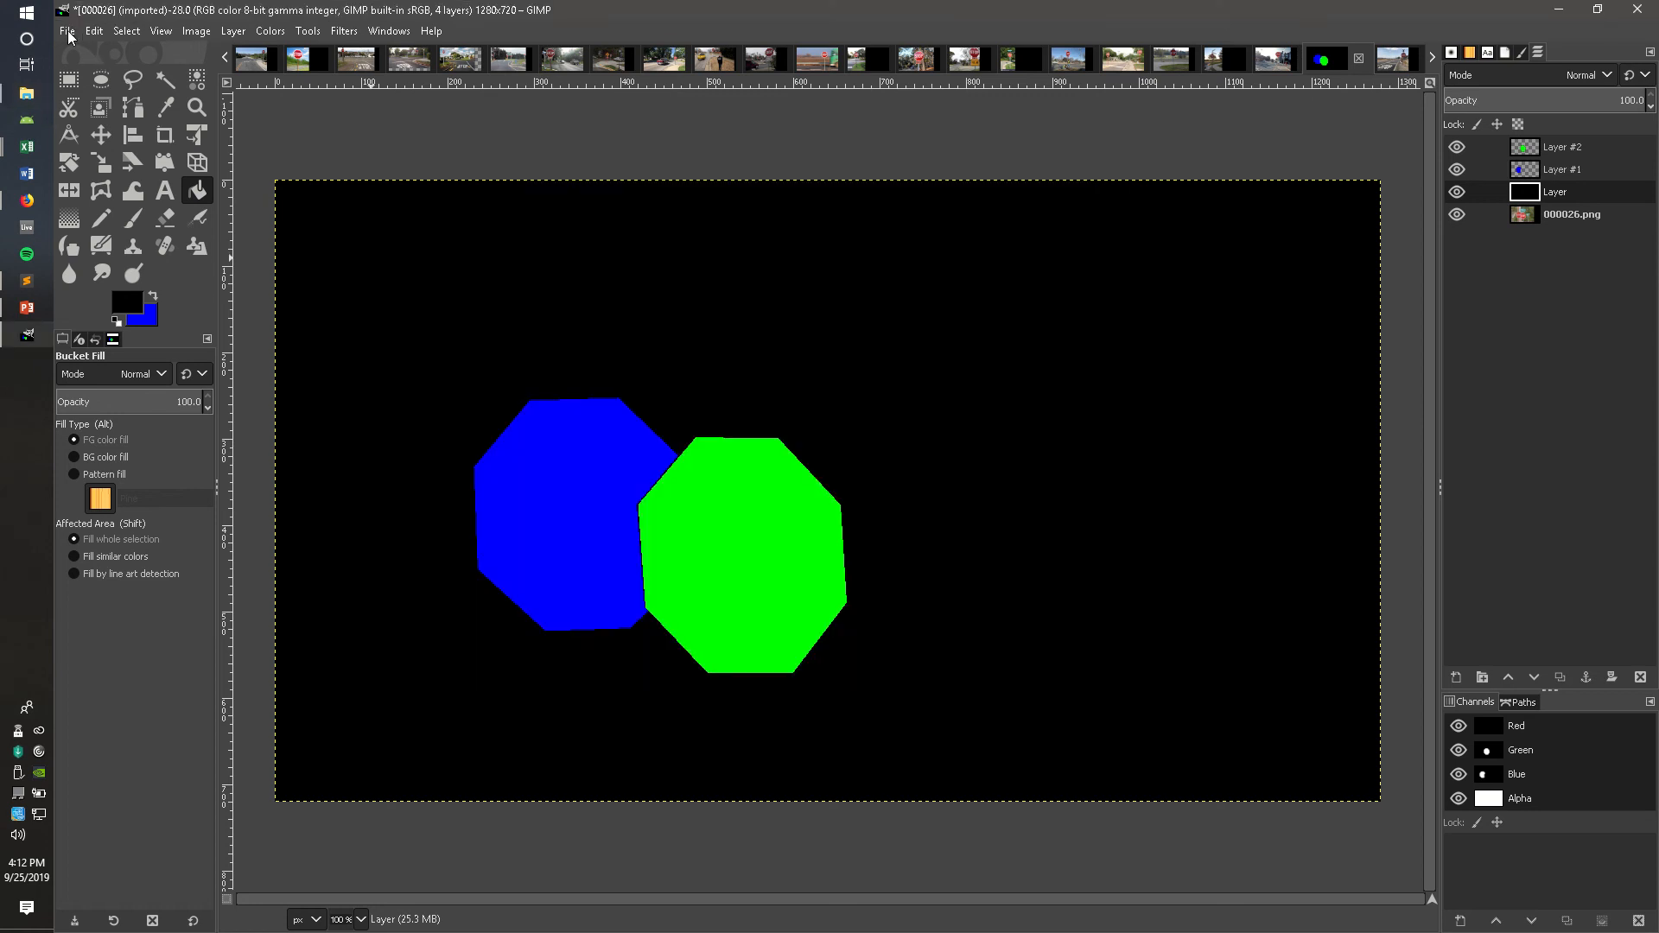
click(69, 33)
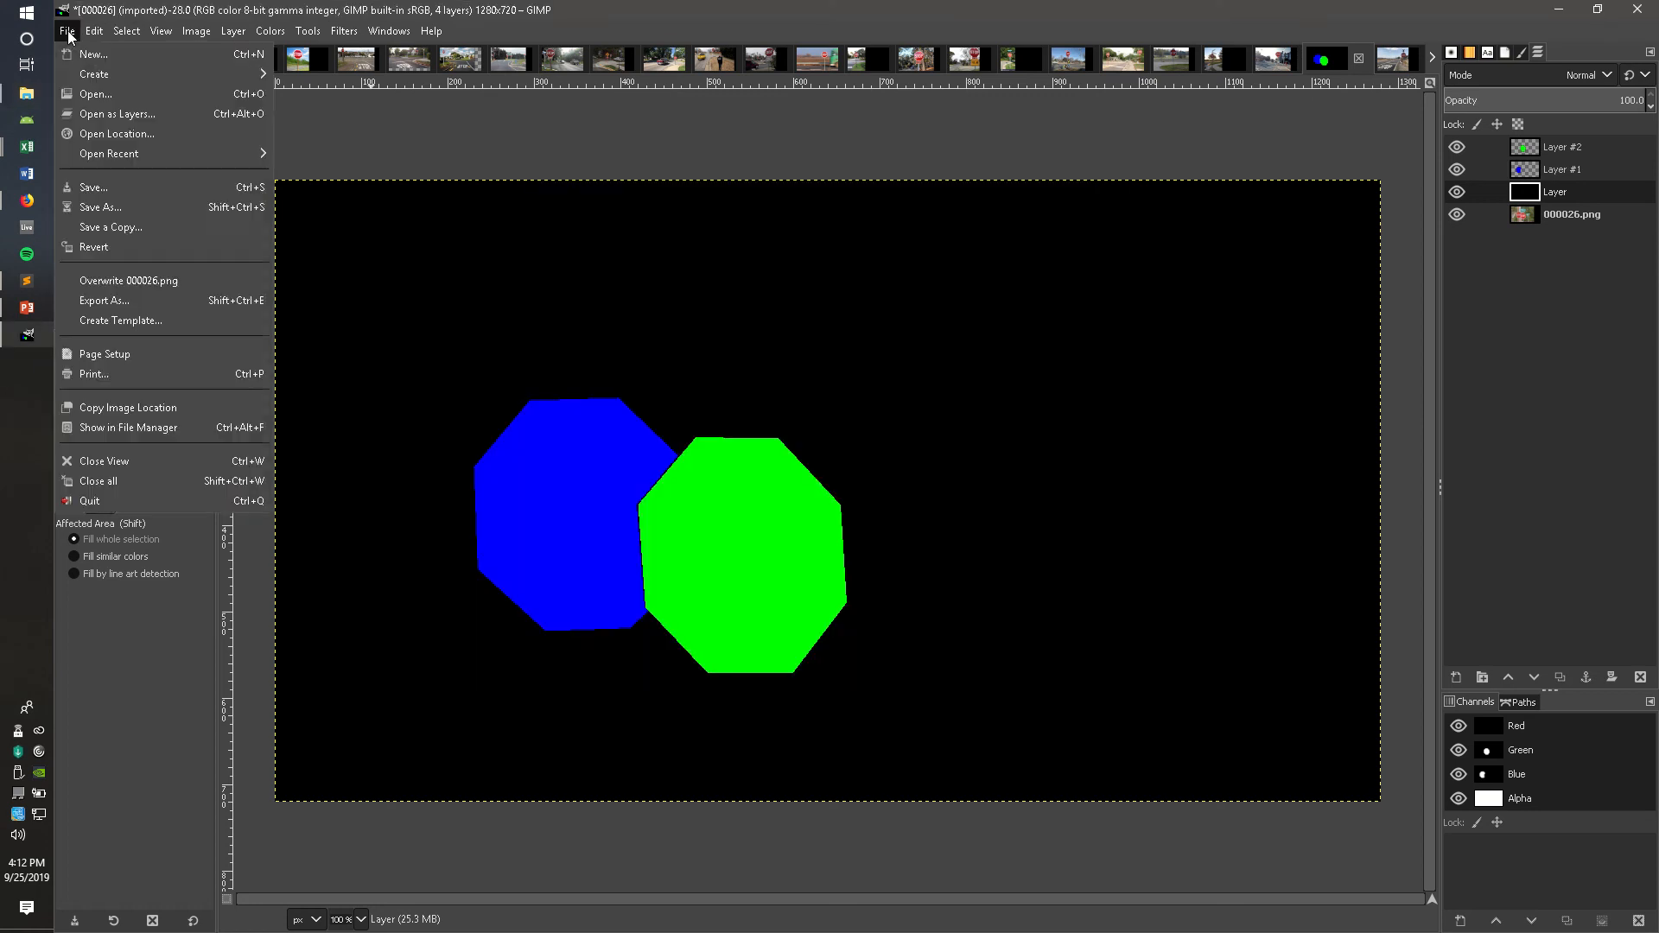
click(117, 300)
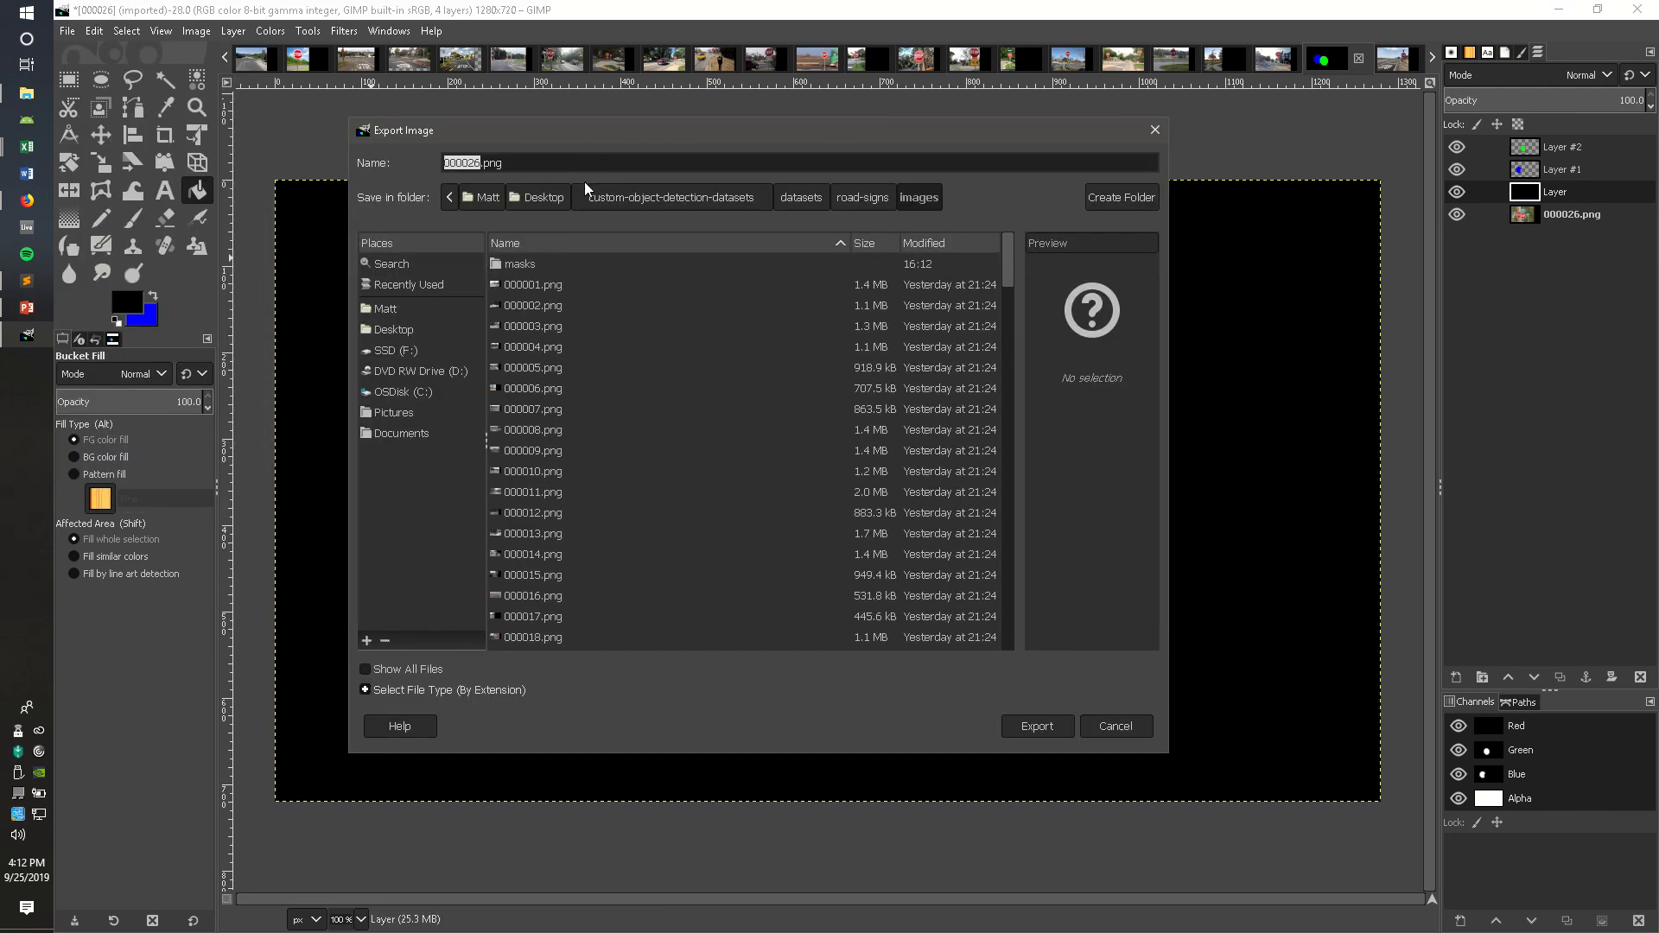
double_click(521, 264)
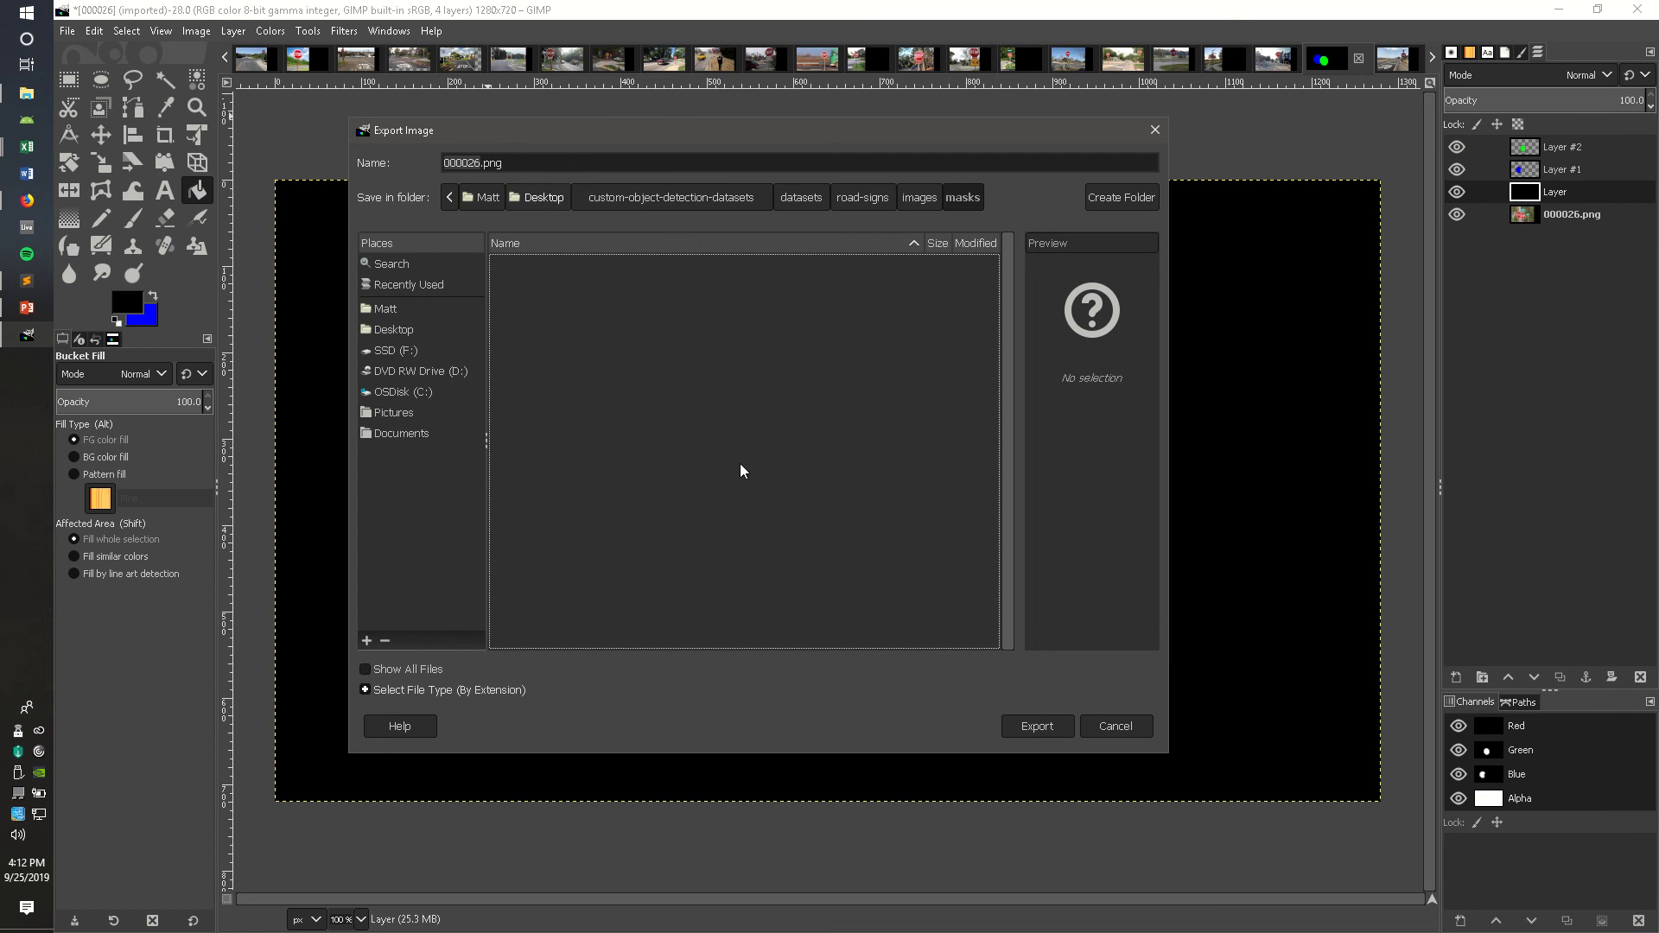
click(1037, 726)
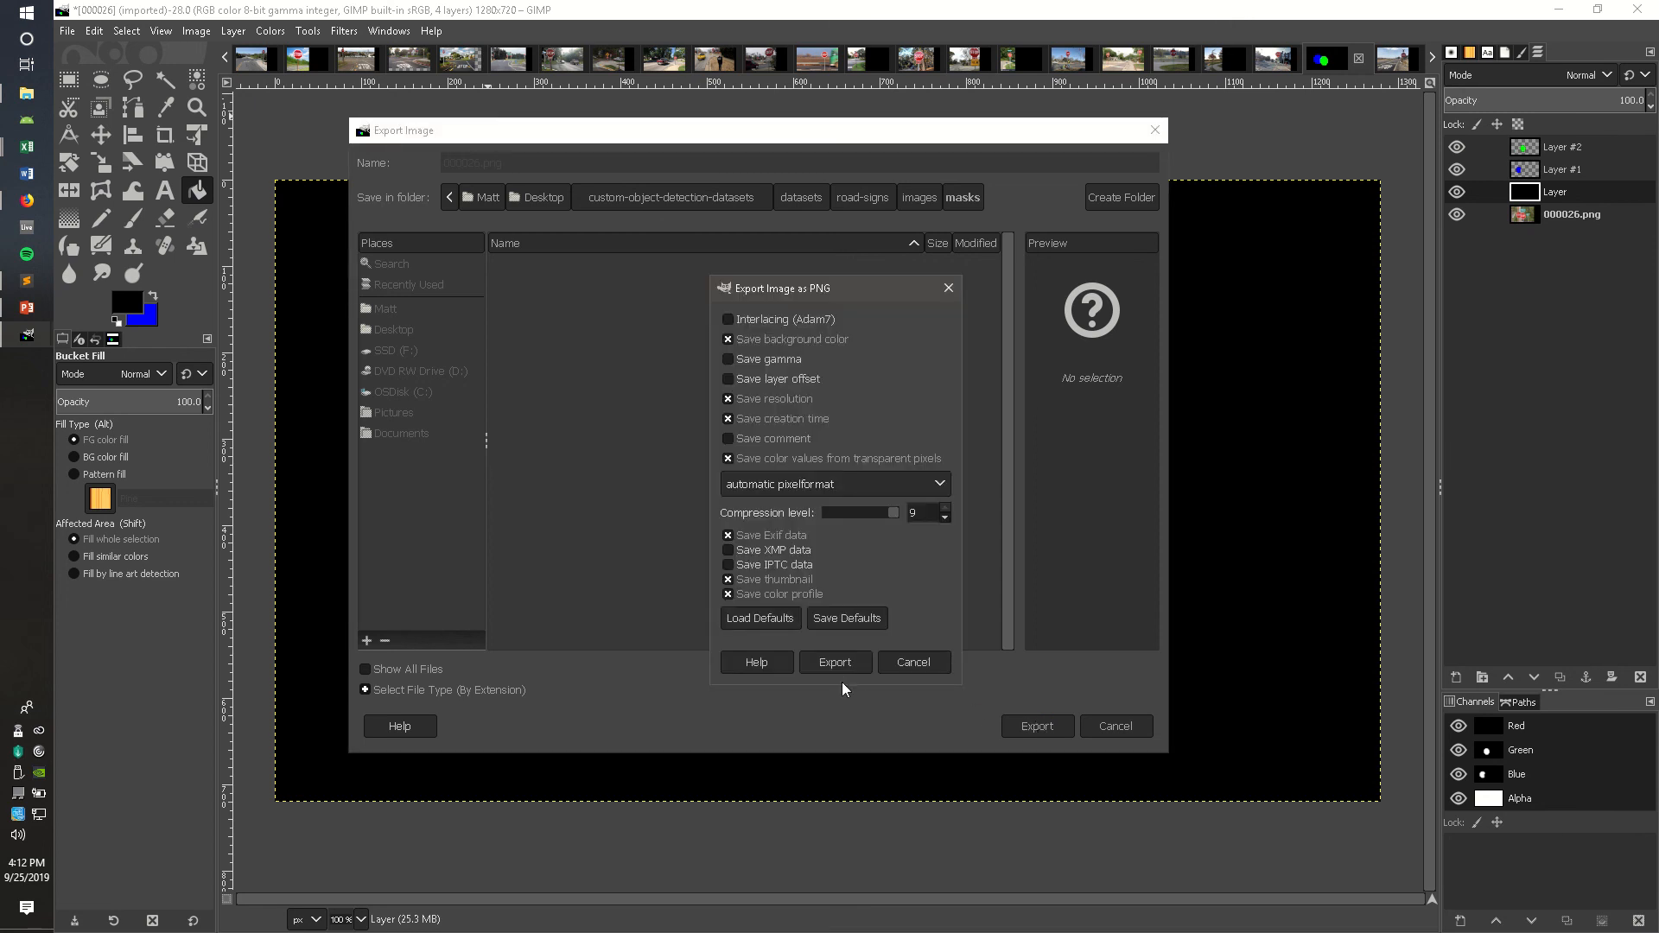
click(834, 662)
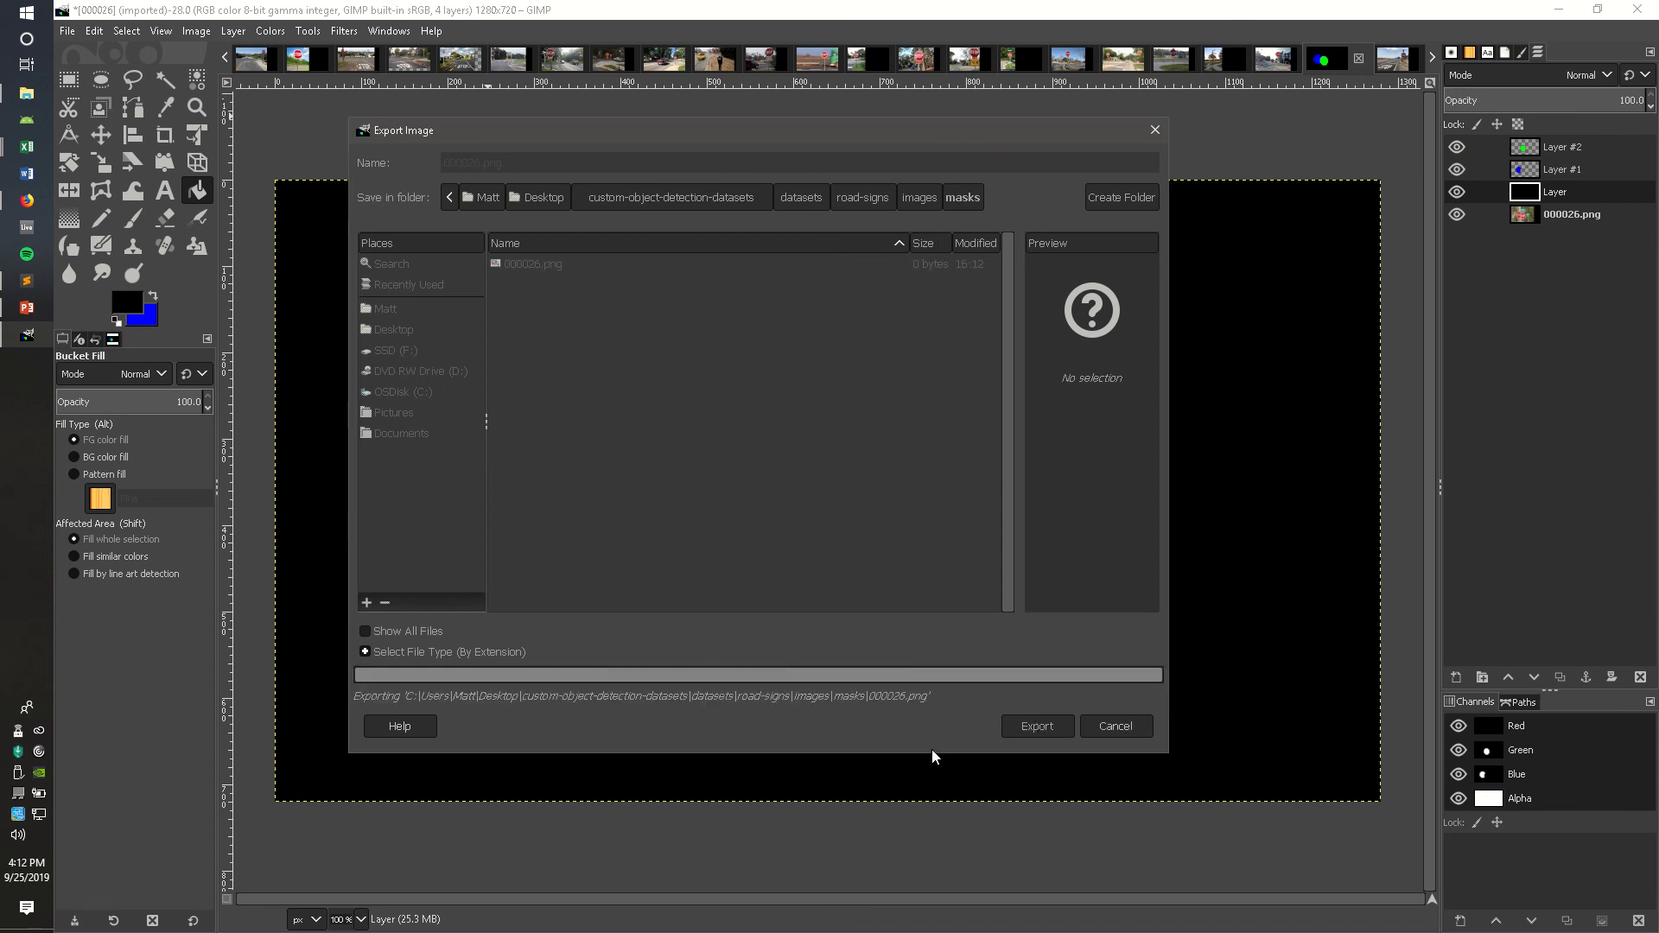